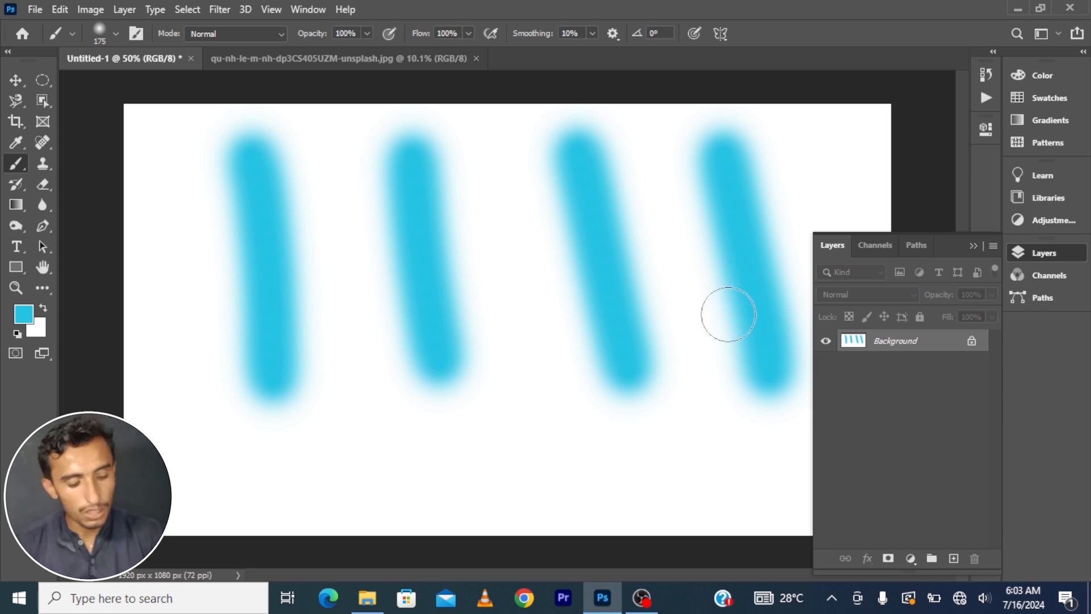
Step: Undo the four blue brush strokes on the white canvas one after another
{"action": "key", "text": "ctrl+z"}
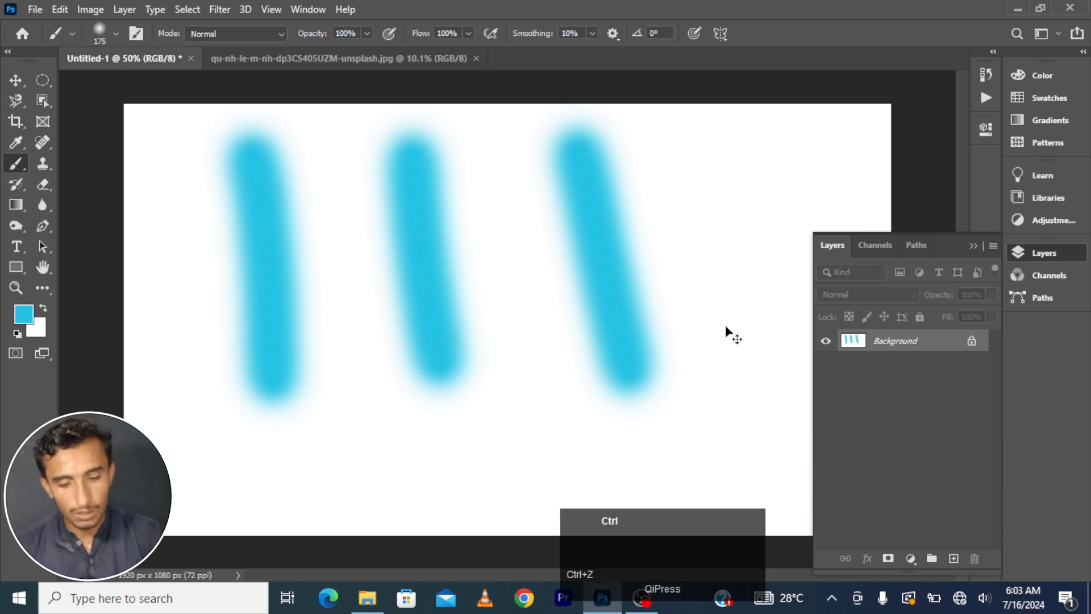
{"action": "key", "text": "ctrl+z"}
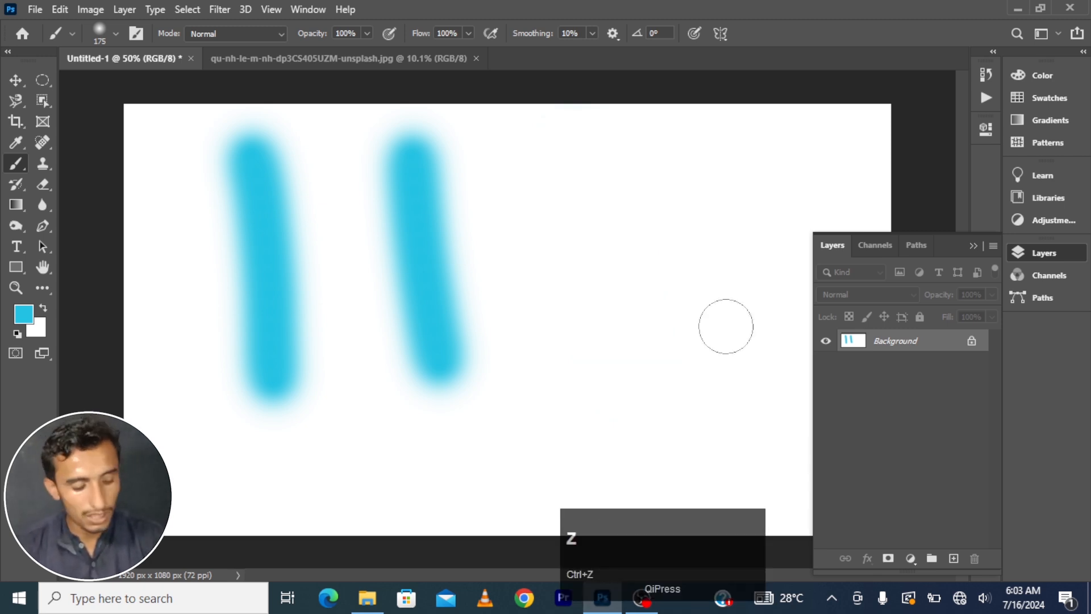
{"action": "key", "text": "ctrl+z"}
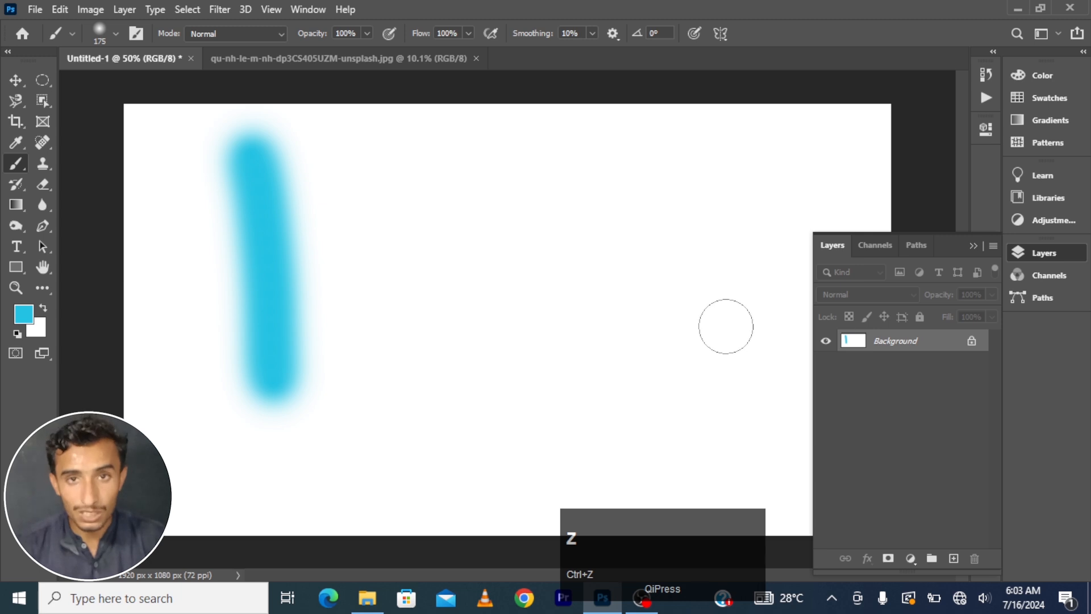
{"action": "key", "text": "ctrl+z"}
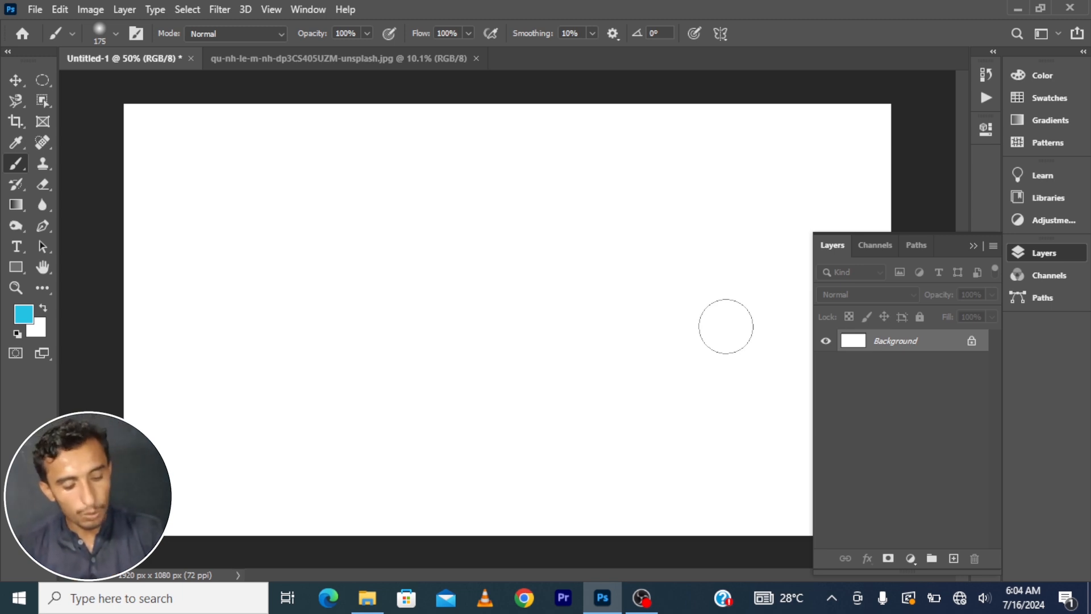
Step: Redo all four blue brush strokes, and undo and redo the last stroke once more
{"action": "key", "text": "ctrl+shift+z"}
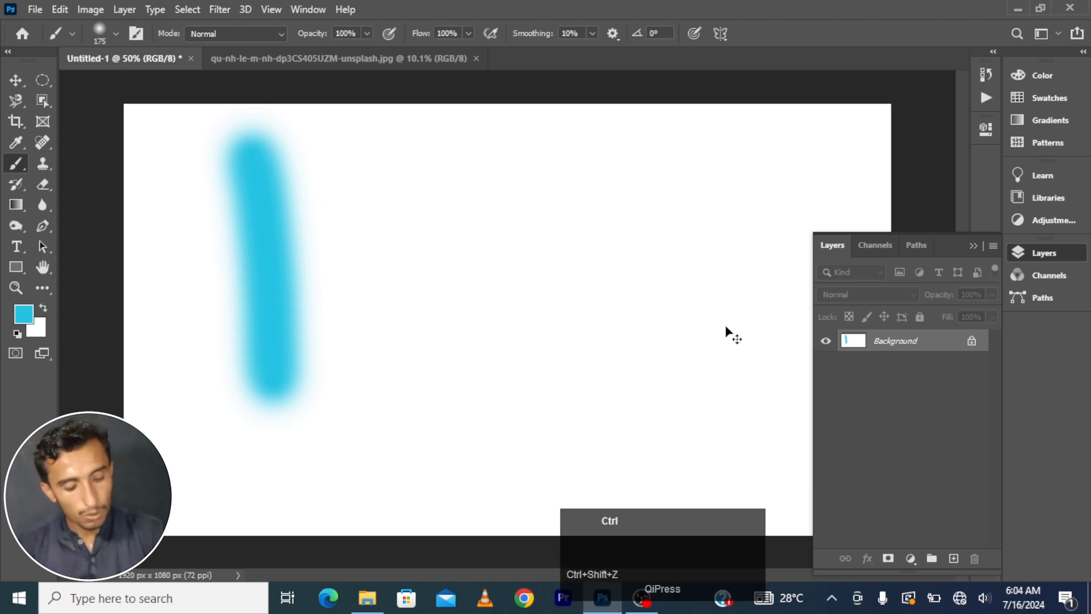
{"action": "key", "text": "ctrl+shift+z"}
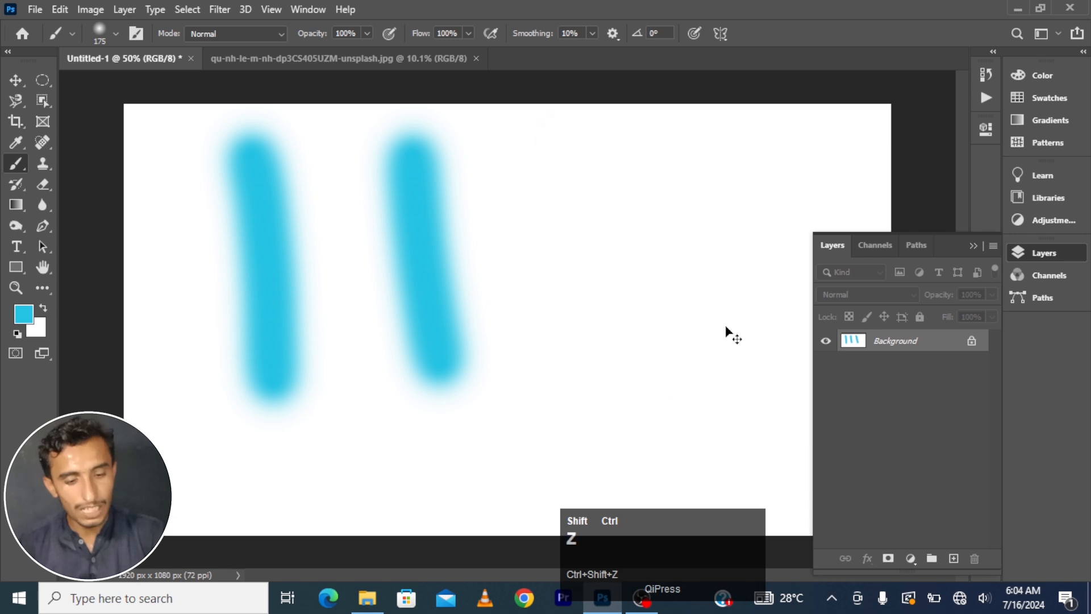
{"action": "key", "text": "ctrl+shift+z"}
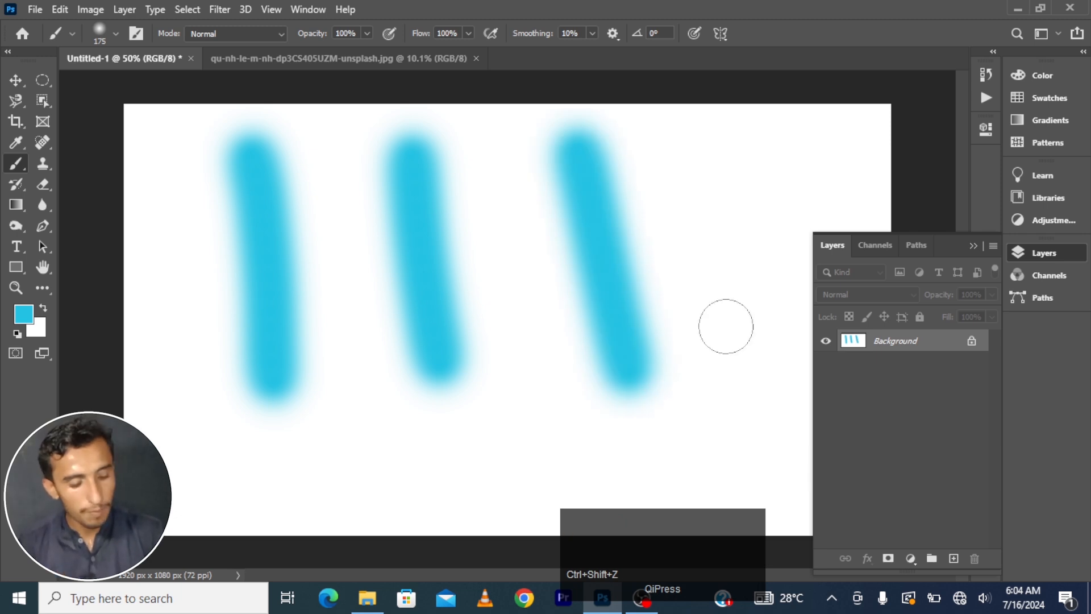
{"action": "key", "text": "ctrl+shift+z"}
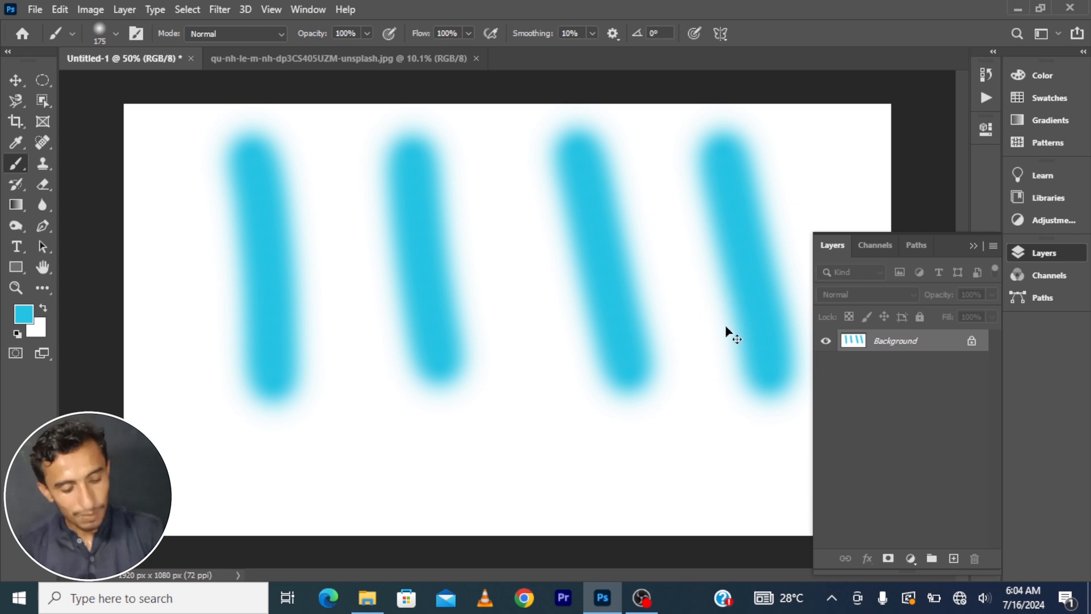
{"action": "key", "text": "ctrl+shift+z"}
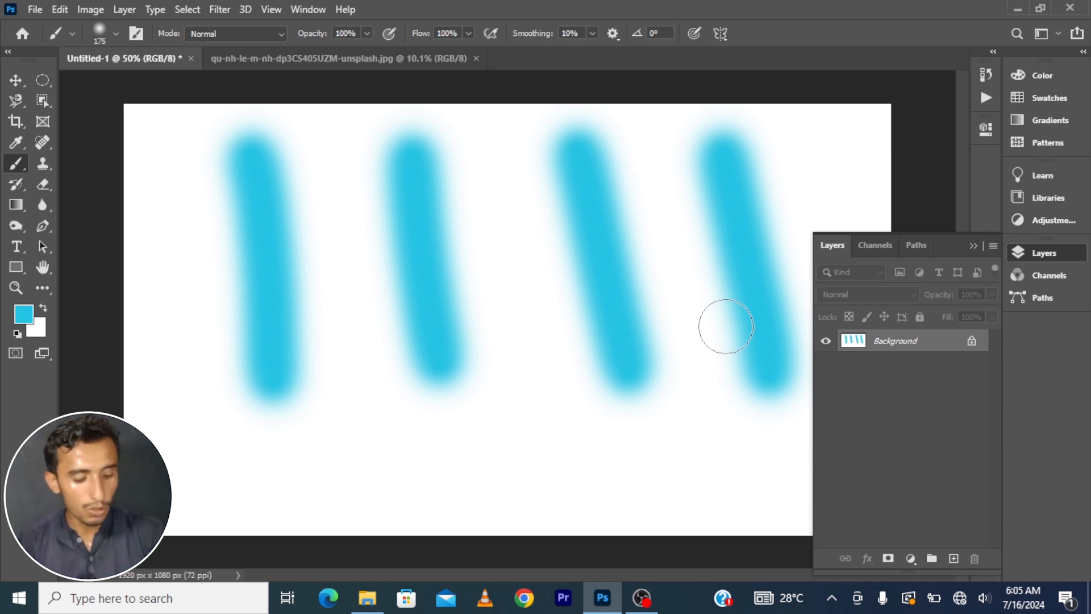
{"action": "key", "text": "ctrl+z"}
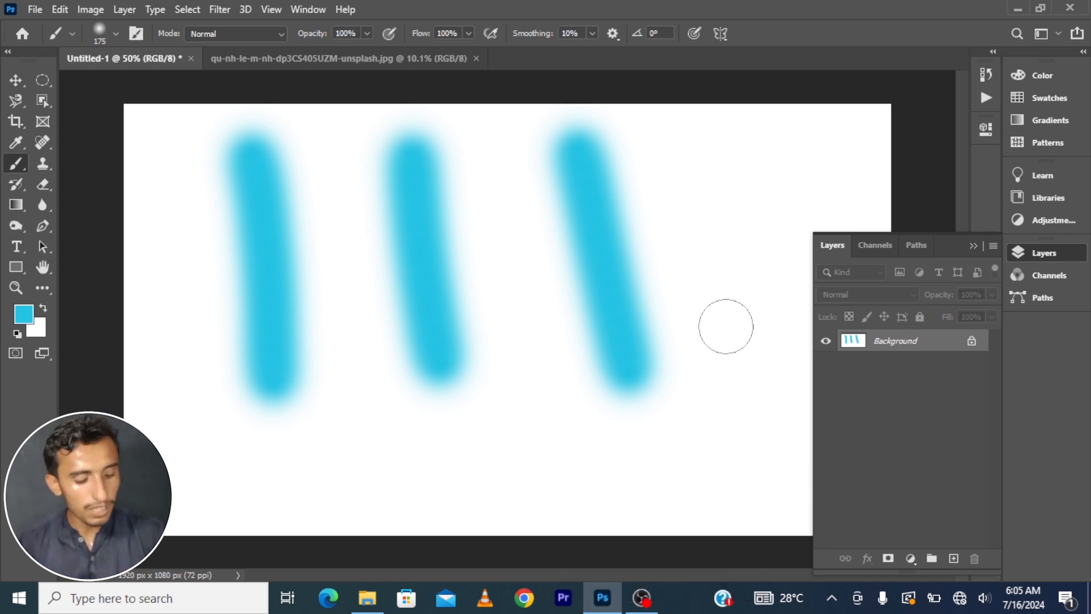
{"action": "key", "text": "ctrl+shift+z"}
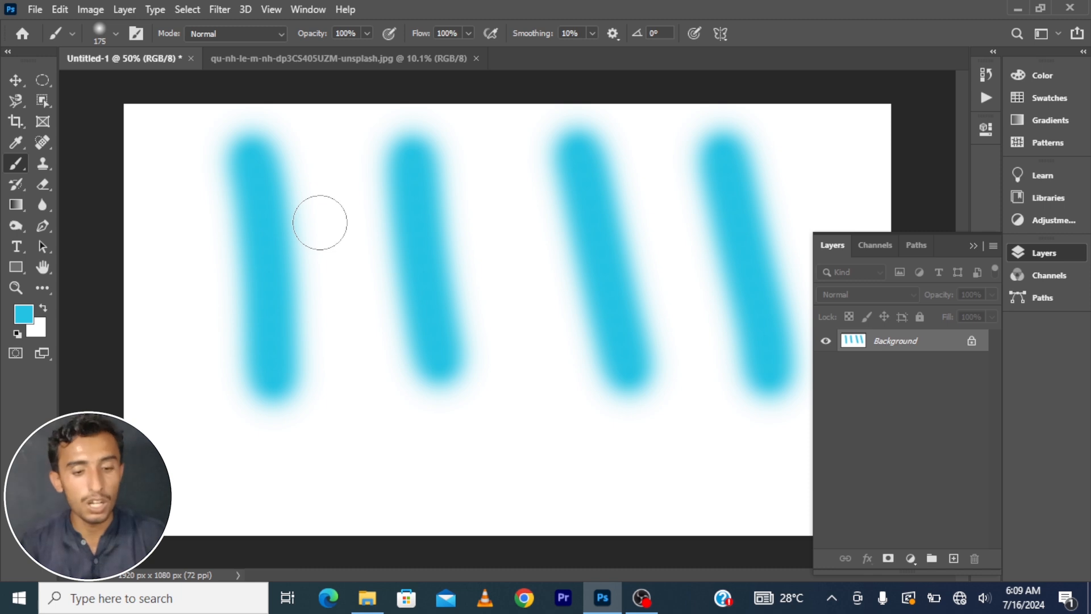
Step: Switch to the qu-nh-le-m-nh-dp3CS405UZM-unsplash.jpg photo and activate the Quick Selection Tool
{"action": "left_click", "coordinate": [363, 56]}
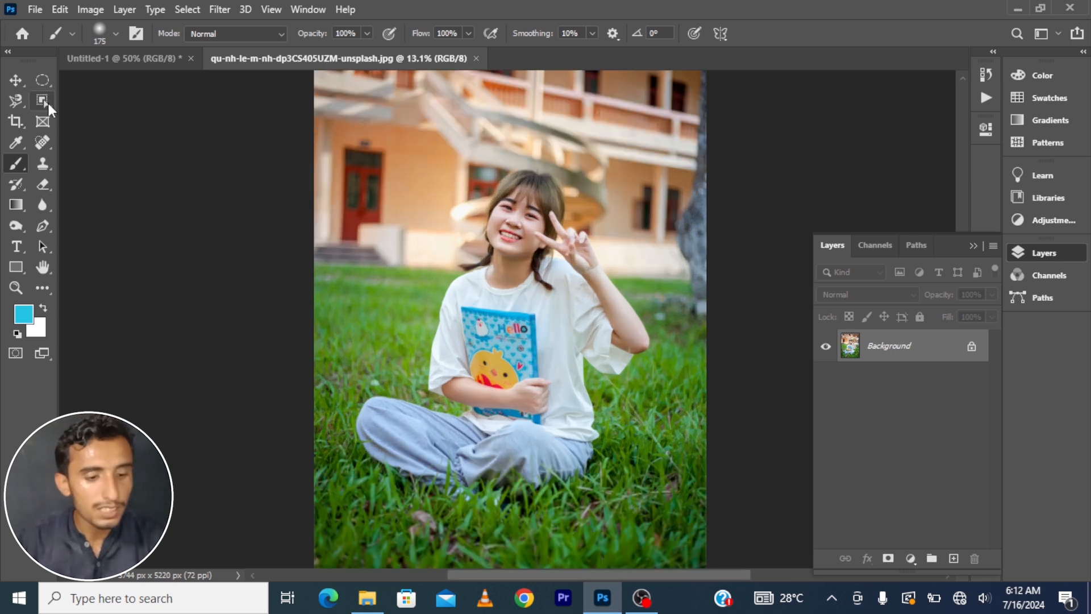
{"action": "left_click", "coordinate": [46, 100]}
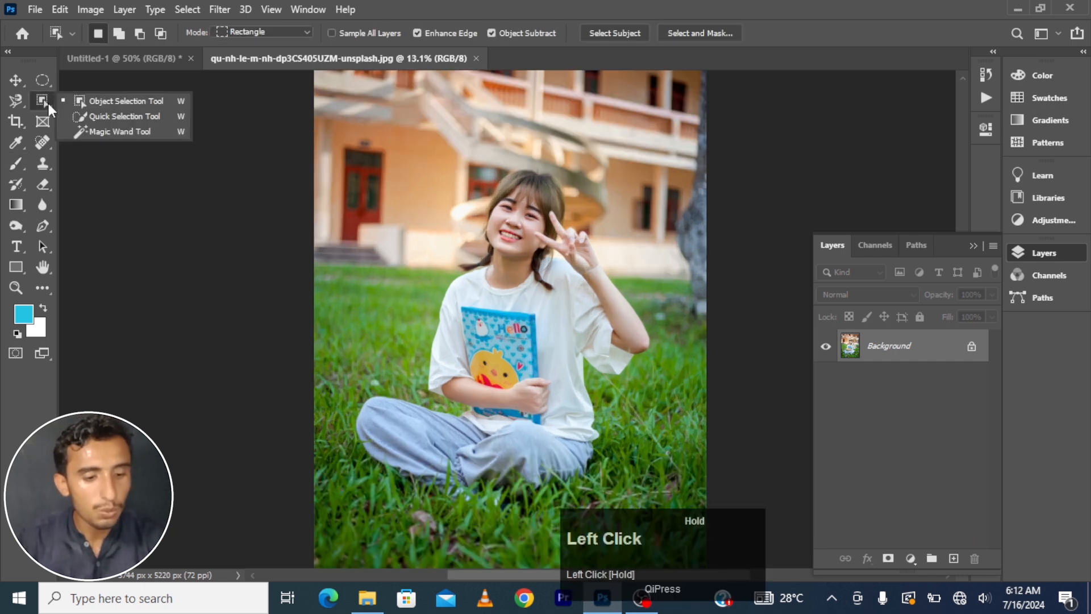
{"action": "left_click", "coordinate": [104, 117]}
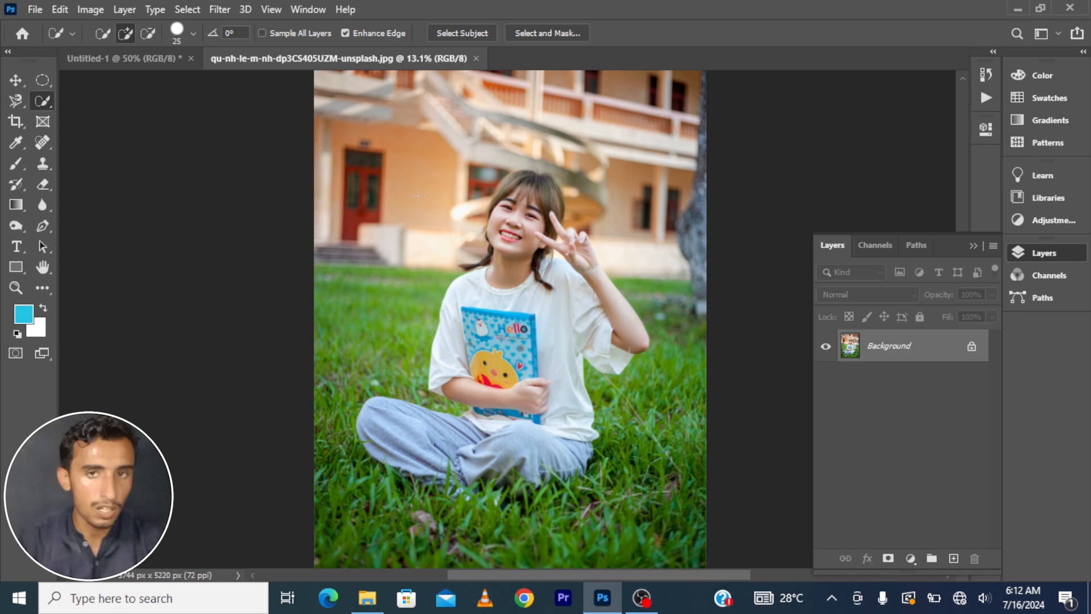
Step: Increase the Quick Selection brush size to 80
{"action": "scroll", "coordinate": [460, 261], "scroll_direction": "up", "scroll_amount": 5}
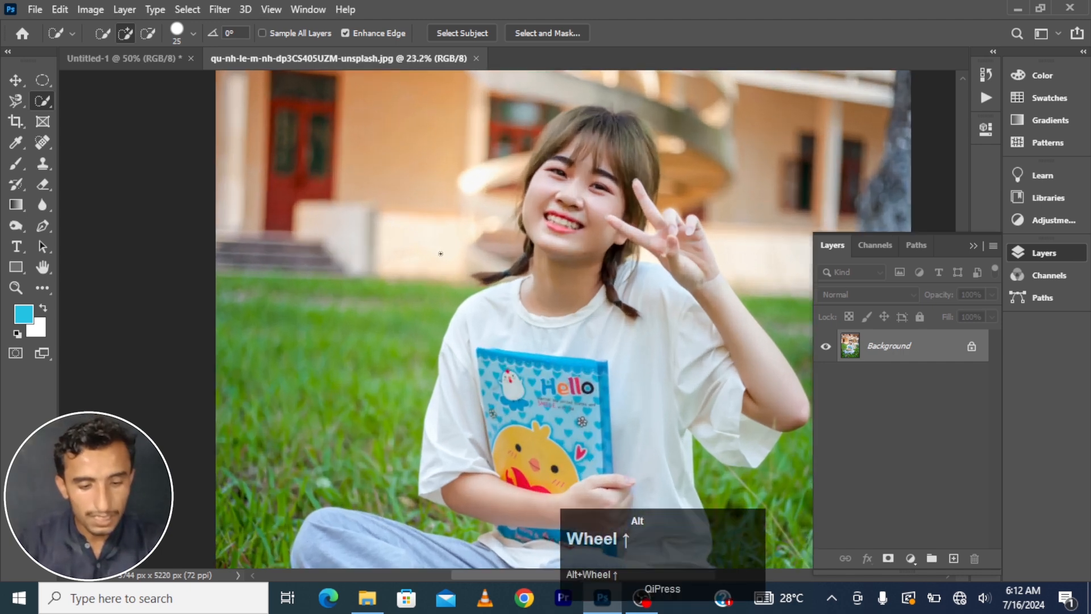
{"action": "scroll", "coordinate": [459, 261], "scroll_direction": "up", "scroll_amount": 6}
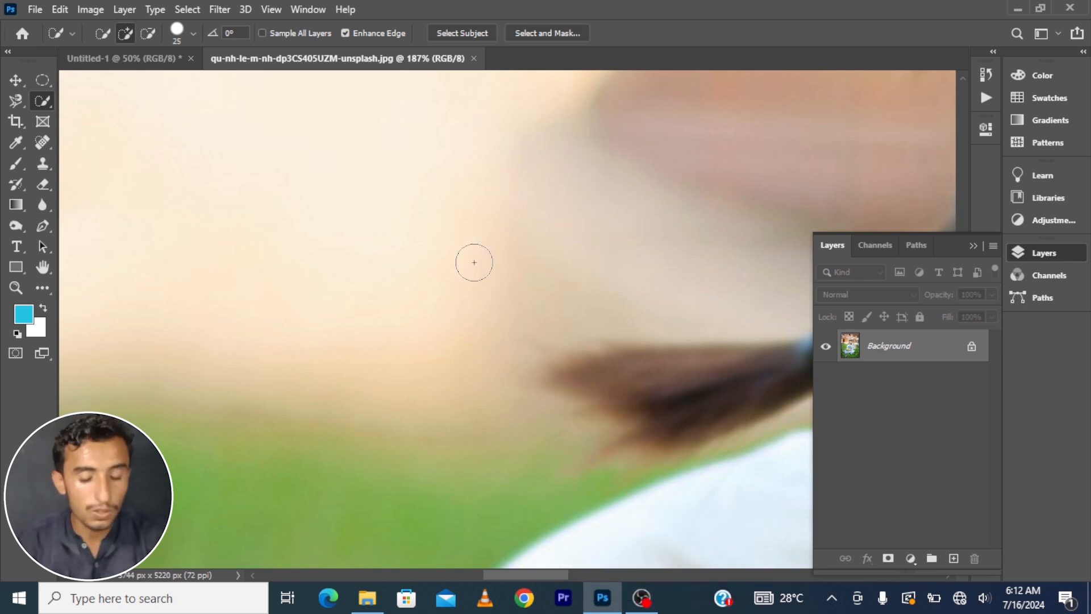
{"action": "scroll", "coordinate": [474, 262], "scroll_direction": "down", "scroll_amount": 3}
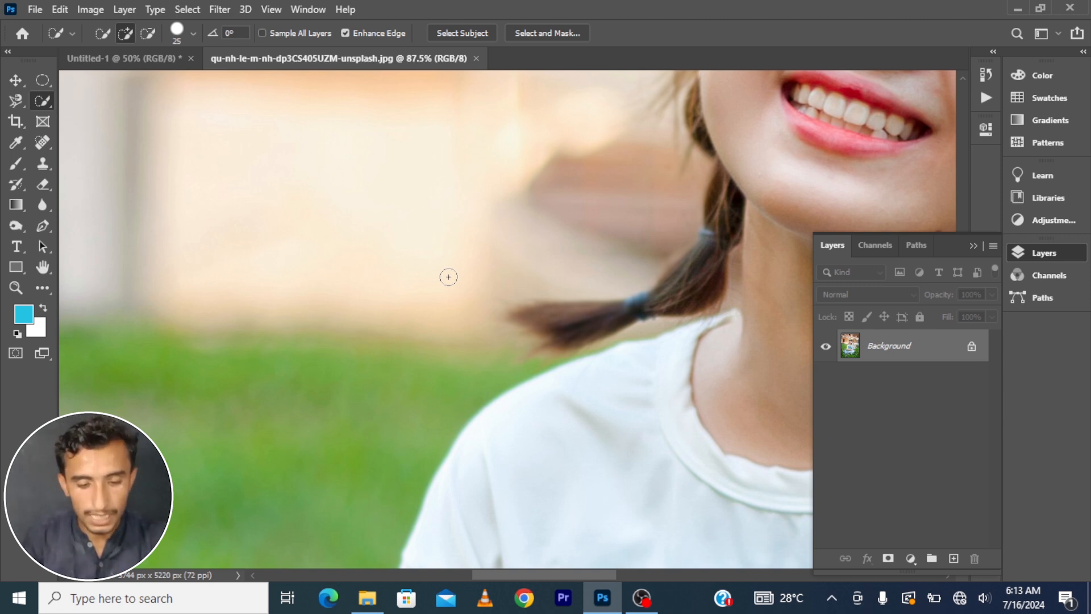
{"action": "key", "text": "bracketright"}
{"action": "key", "text": "bracketright"}
{"action": "key", "text": "bracketright"}
{"action": "key", "text": "bracketright"}
{"action": "key", "text": "bracketright"}
{"action": "key", "text": "bracketright"}
{"action": "key", "text": "bracketright"}
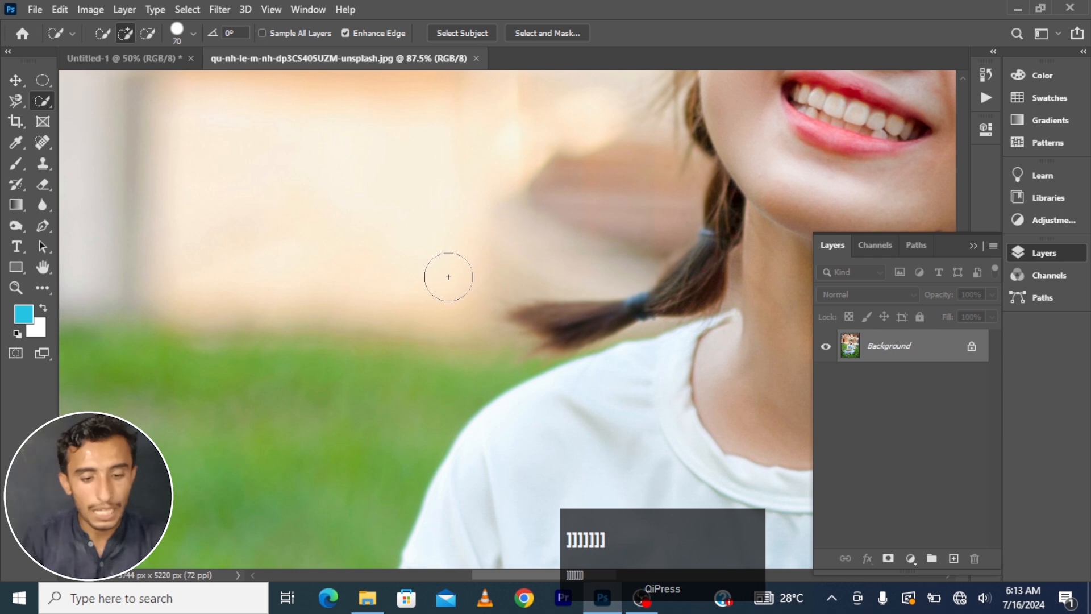
{"action": "key", "text": "bracketright"}
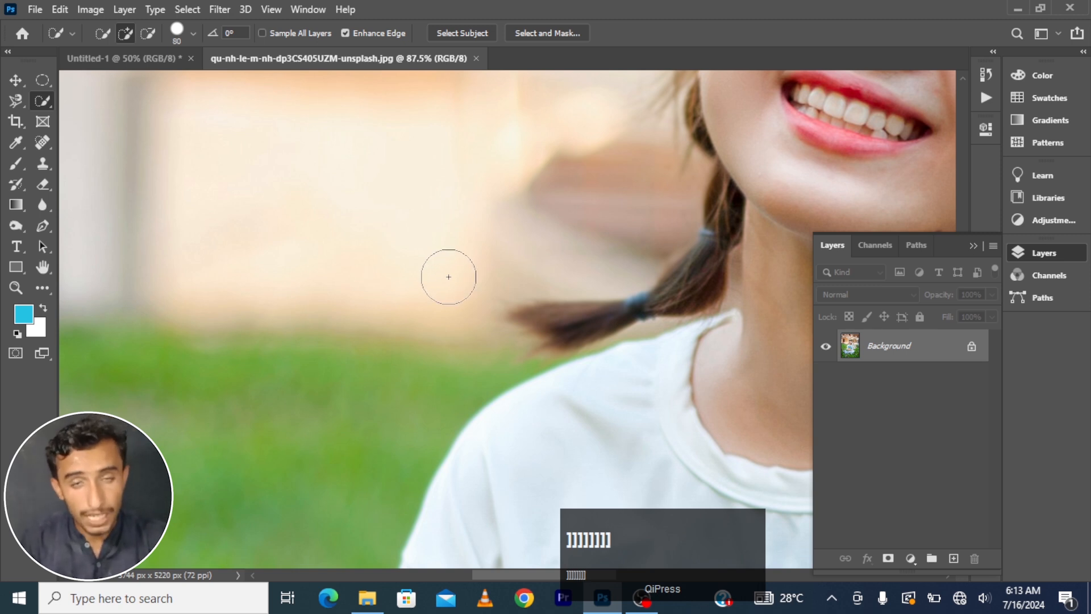
Step: Reduce the Quick Selection brush size to 30
{"action": "key", "text": "bracketleft"}
{"action": "key", "text": "bracketleft"}
{"action": "key", "text": "bracketleft"}
{"action": "key", "text": "bracketleft"}
{"action": "key", "text": "bracketleft"}
{"action": "key", "text": "bracketleft"}
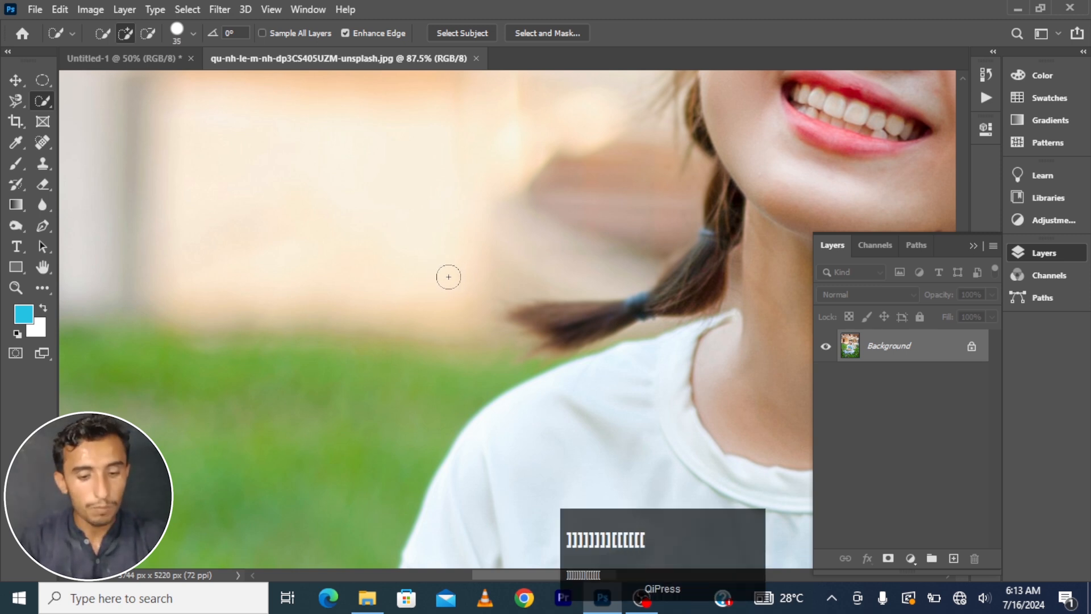
{"action": "key", "text": "bracketleft"}
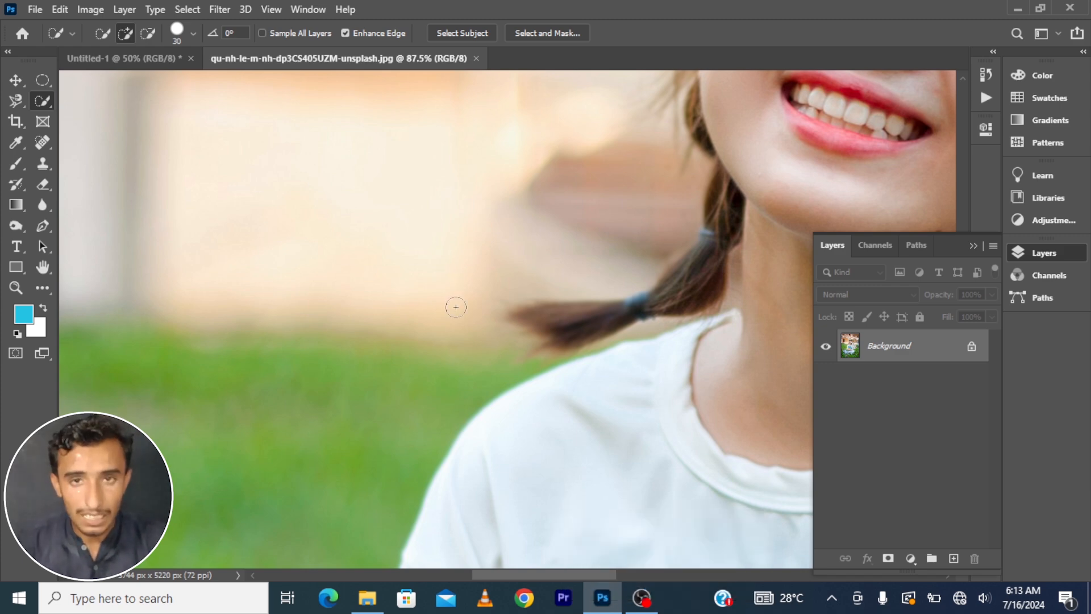
Step: Enlarge the Quick Selection brush to size 500 for the full view of the photo
{"action": "scroll", "coordinate": [461, 364], "scroll_direction": "down", "scroll_amount": 4}
{"action": "scroll", "coordinate": [463, 387], "scroll_direction": "down", "scroll_amount": 4}
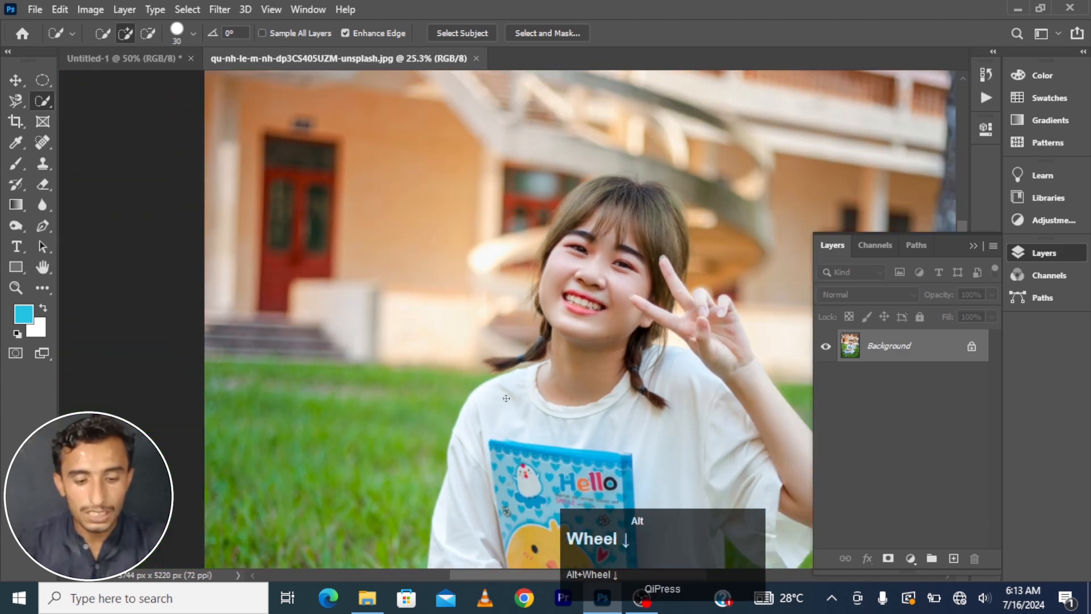
{"action": "scroll", "coordinate": [504, 399], "scroll_direction": "down", "scroll_amount": 2}
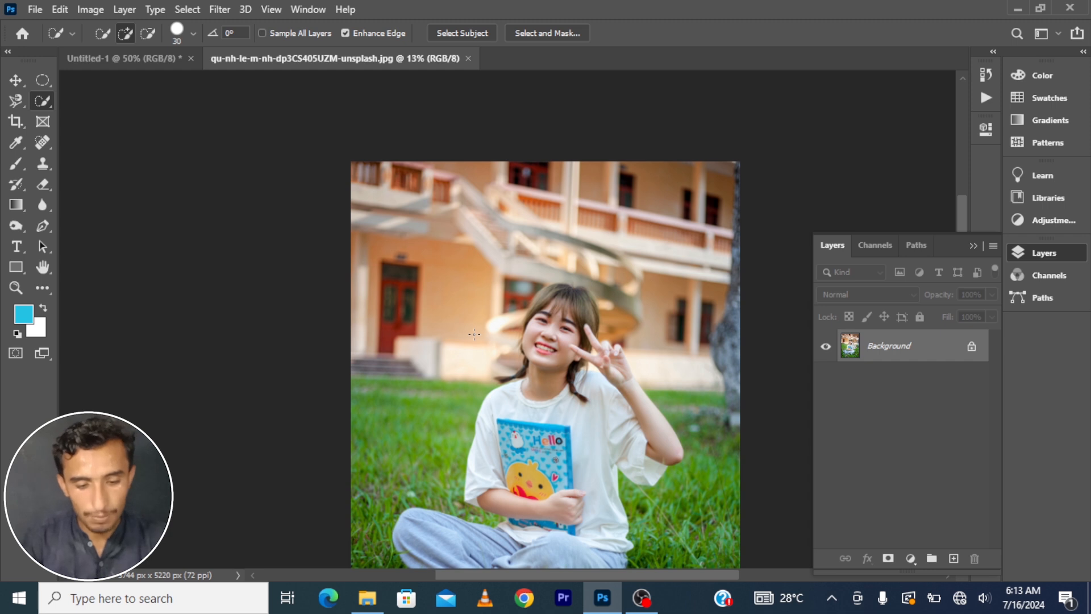
{"action": "key", "text": "bracketright"}
{"action": "key", "text": "bracketright"}
{"action": "key", "text": "bracketright"}
{"action": "key", "text": "bracketright"}
{"action": "key", "text": "bracketright"}
{"action": "key", "text": "bracketright"}
{"action": "key", "text": "bracketright"}
{"action": "key", "text": "bracketright"}
{"action": "key", "text": "bracketright"}
{"action": "key", "text": "bracketright"}
{"action": "key", "text": "bracketright"}
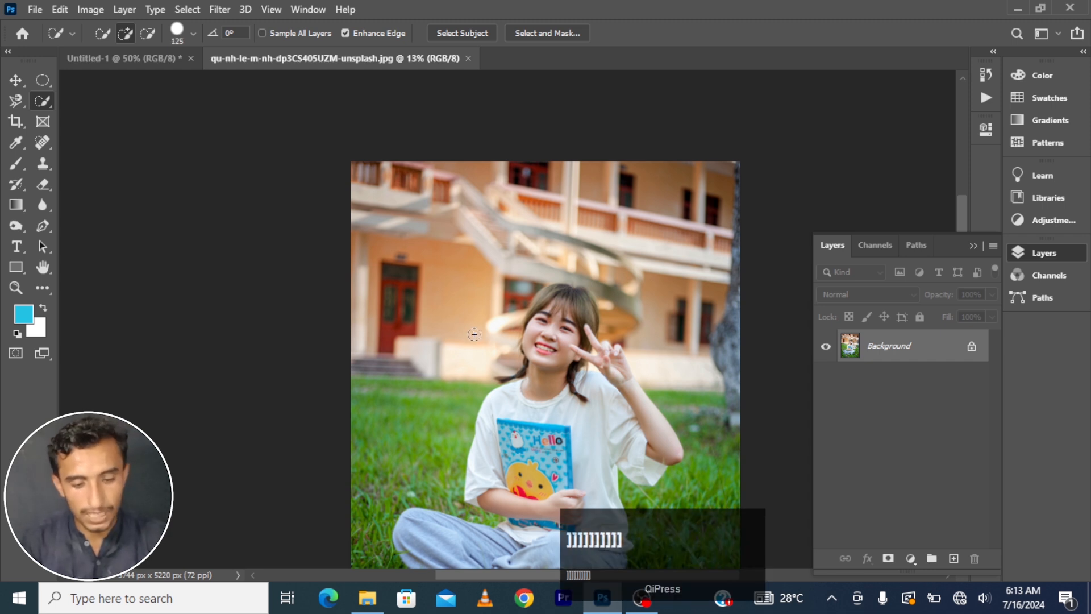
{"action": "key", "text": "bracketright"}
{"action": "key", "text": "bracketright"}
{"action": "key", "text": "bracketright"}
{"action": "key", "text": "bracketright"}
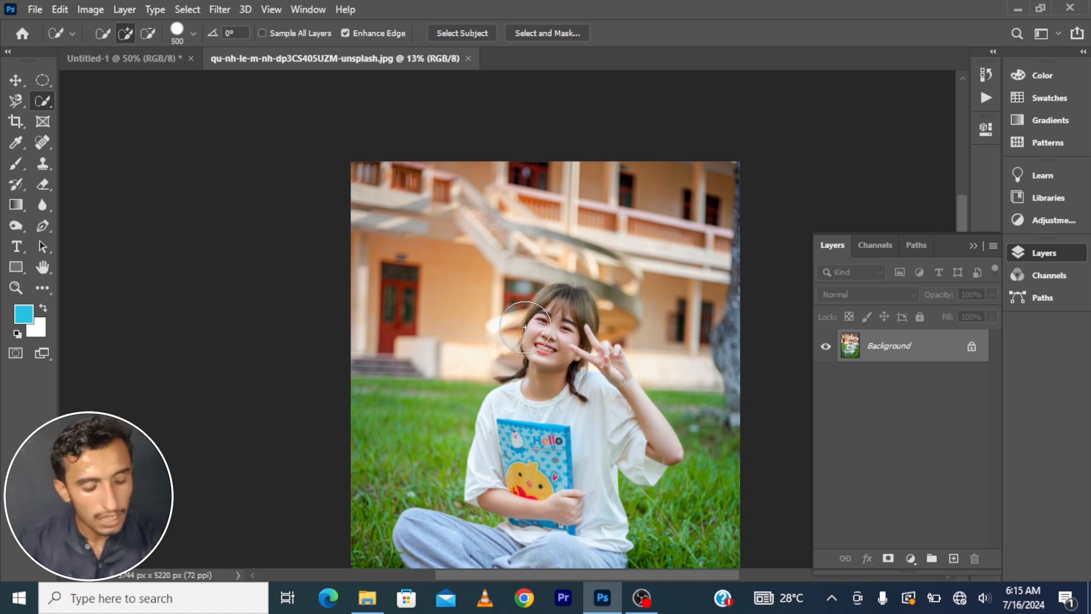
Step: Turn on the precise crosshair cursor, try it with the Brush and Pen tools, and restore the normal cursor
{"action": "key", "text": "Caps_Lock"}
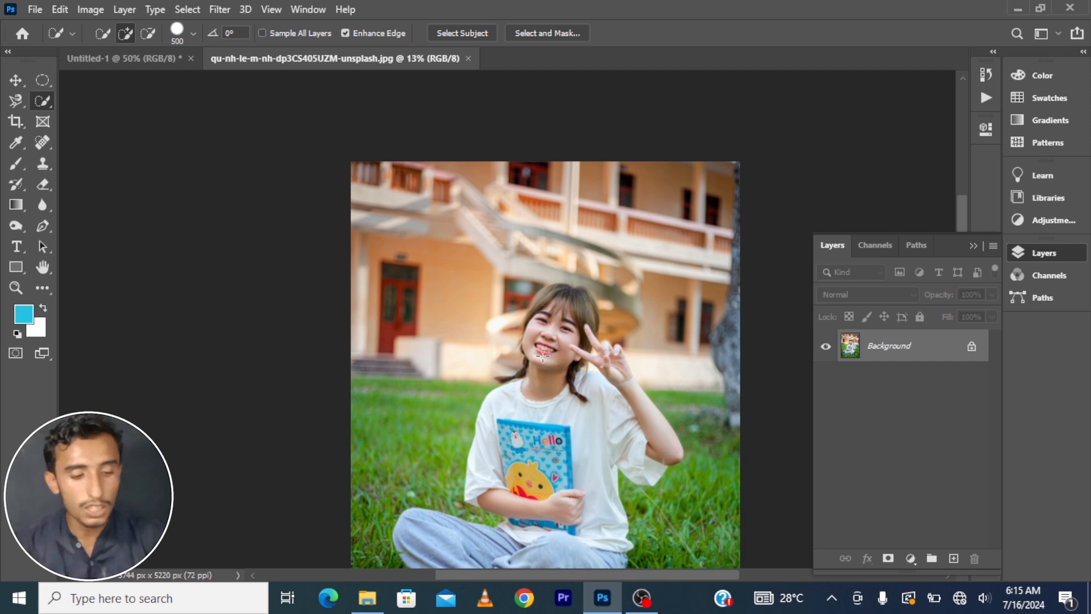
{"action": "left_click", "coordinate": [11, 163]}
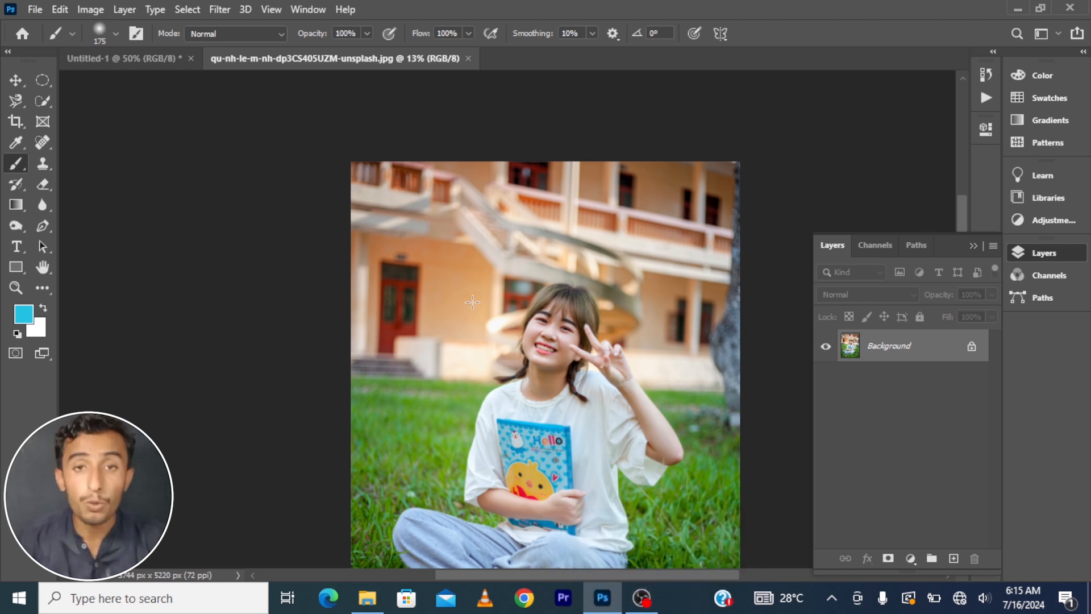
{"action": "left_click", "coordinate": [43, 225]}
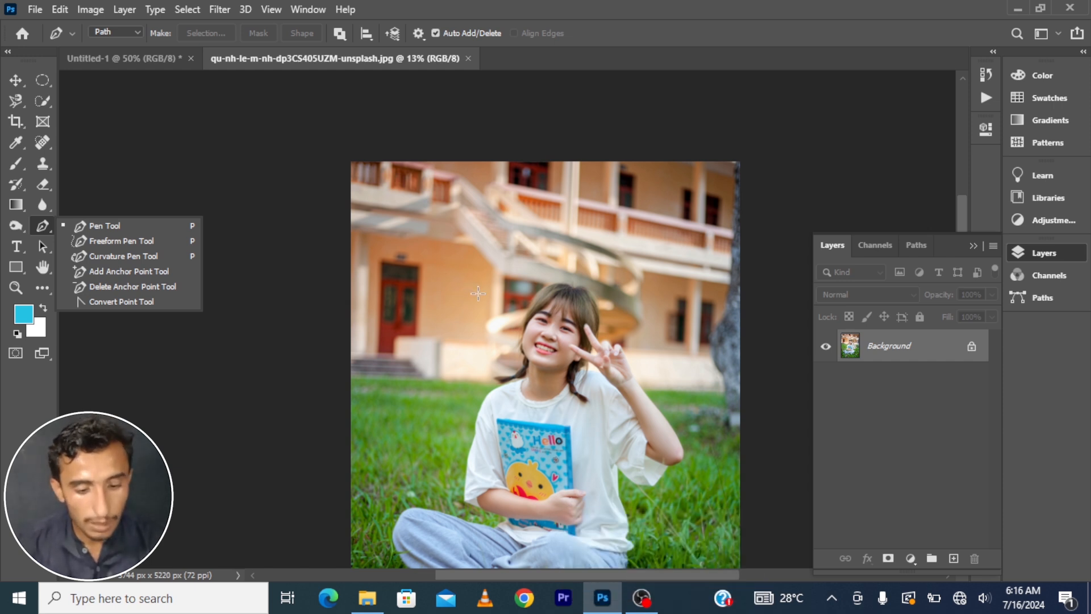
{"action": "key", "text": "Caps_Lock"}
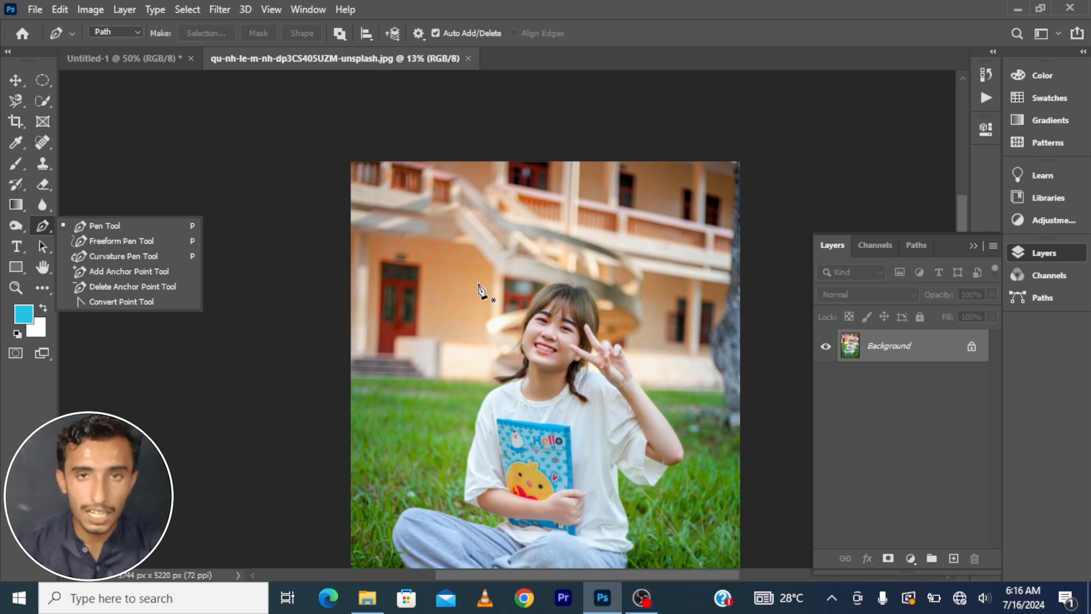
Step: Select the seated girl from her head down to her legs with the Quick Selection Tool at brush size 300
{"action": "left_click", "coordinate": [40, 105]}
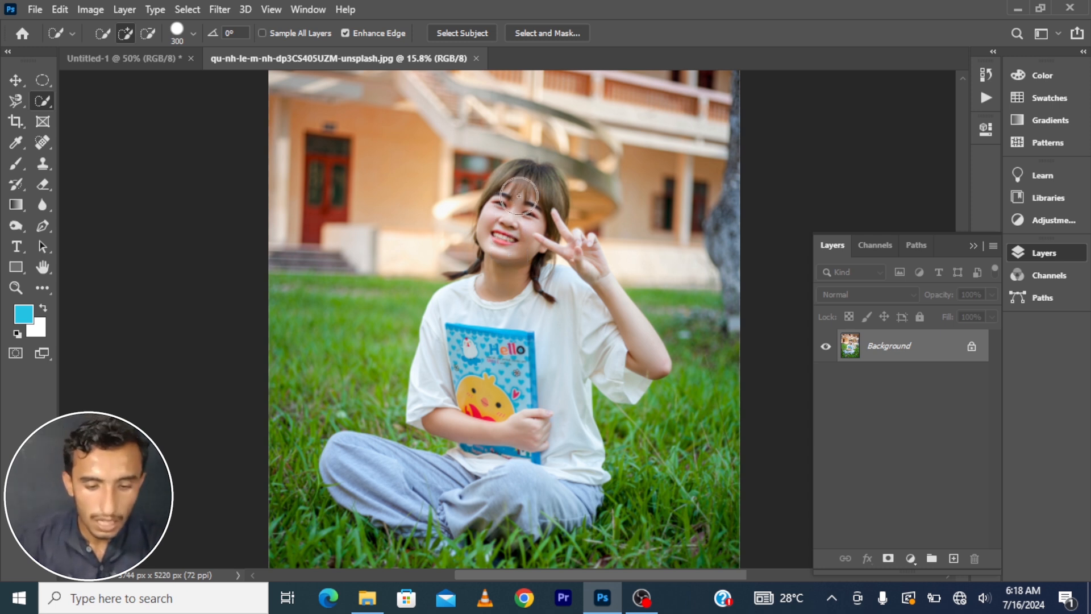
{"action": "mouse_move", "coordinate": [540, 194]}
{"action": "left_mouse_down"}
{"action": "mouse_move", "coordinate": [514, 192]}
{"action": "mouse_move", "coordinate": [500, 219]}
{"action": "mouse_move", "coordinate": [588, 278]}
{"action": "mouse_move", "coordinate": [625, 347]}
{"action": "mouse_move", "coordinate": [574, 398]}
{"action": "mouse_move", "coordinate": [511, 353]}
{"action": "mouse_move", "coordinate": [497, 311]}
{"action": "mouse_move", "coordinate": [485, 321]}
{"action": "mouse_move", "coordinate": [487, 398]}
{"action": "mouse_move", "coordinate": [506, 441]}
{"action": "mouse_move", "coordinate": [449, 452]}
{"action": "mouse_move", "coordinate": [494, 505]}
{"action": "mouse_move", "coordinate": [341, 489]}
{"action": "mouse_move", "coordinate": [362, 467]}
{"action": "mouse_move", "coordinate": [339, 478]}
{"action": "mouse_move", "coordinate": [341, 500]}
{"action": "mouse_move", "coordinate": [436, 517]}
{"action": "mouse_move", "coordinate": [432, 534]}
{"action": "left_mouse_up"}
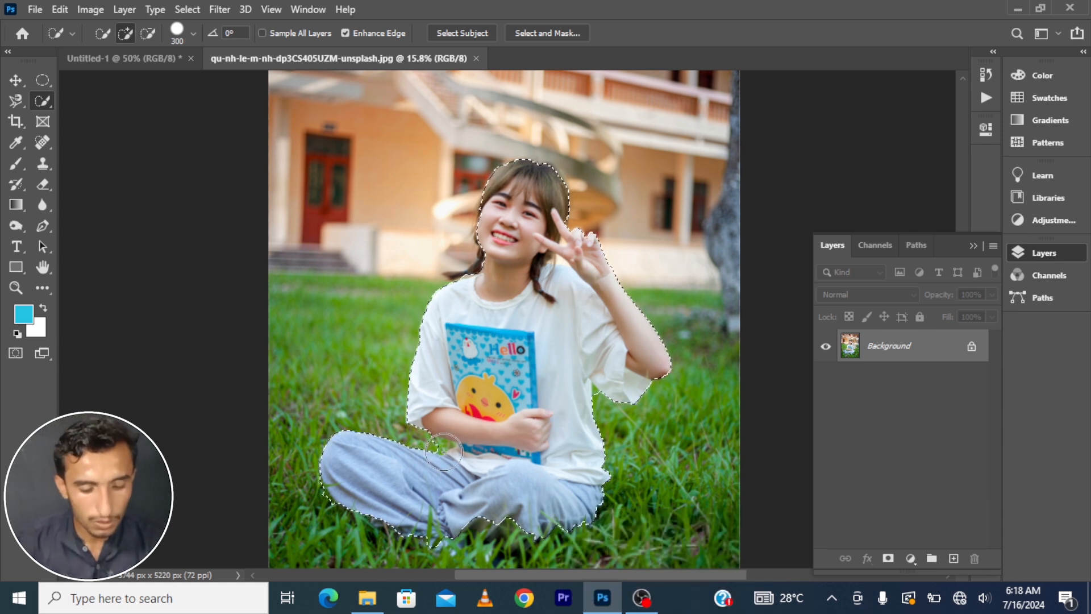
Step: Subtract the grass gap between the girl's forearm and trousers from the selection, using a brush size of 90
{"action": "scroll", "coordinate": [441, 451], "scroll_direction": "up", "scroll_amount": 5}
{"action": "scroll", "coordinate": [443, 452], "scroll_direction": "up", "scroll_amount": 5}
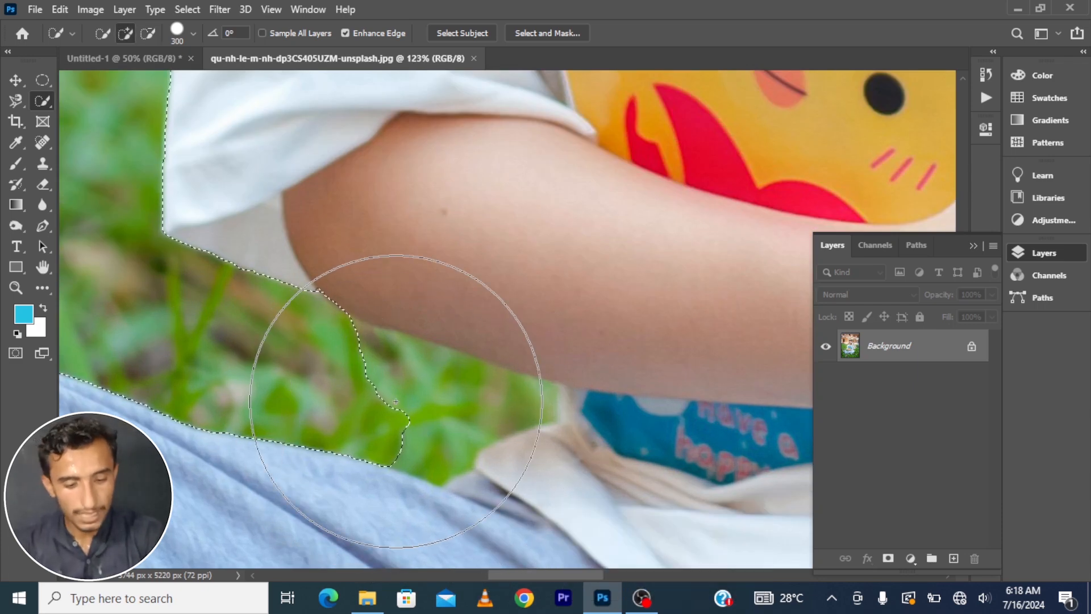
{"action": "key", "text": "bracketleft"}
{"action": "key", "text": "bracketleft"}
{"action": "key", "text": "bracketleft"}
{"action": "key", "text": "bracketleft"}
{"action": "key", "text": "bracketleft"}
{"action": "key", "text": "bracketleft"}
{"action": "key", "text": "bracketleft"}
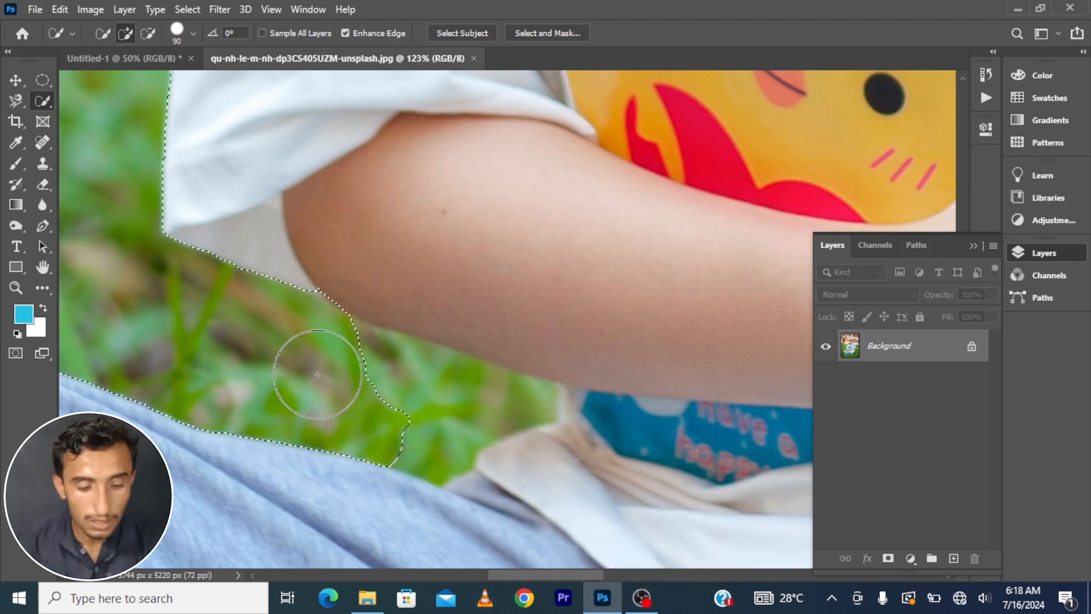
{"action": "key", "text": "alt"}
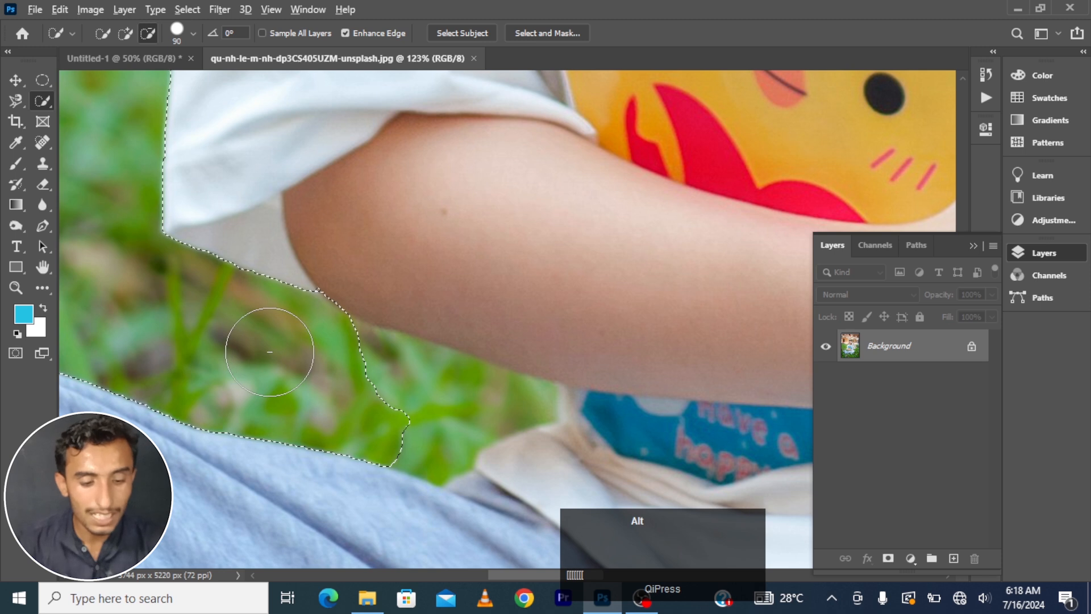
{"action": "mouse_move", "coordinate": [280, 359]}
{"action": "left_mouse_down"}
{"action": "mouse_move", "coordinate": [341, 360]}
{"action": "mouse_move", "coordinate": [375, 379]}
{"action": "mouse_move", "coordinate": [500, 399]}
{"action": "mouse_move", "coordinate": [520, 391]}
{"action": "left_mouse_up"}
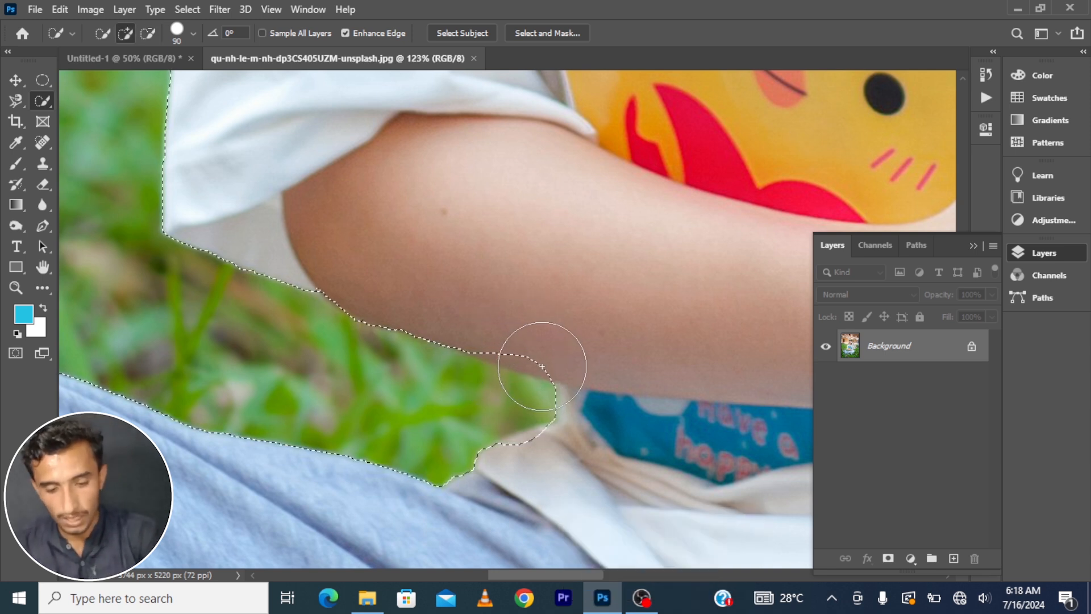
Step: Add the missed lower edge of the girl's forearm back to the selection with the Quick Selection brush at size 45
{"action": "key", "text": "bracketleft"}
{"action": "key", "text": "bracketleft"}
{"action": "key", "text": "bracketleft"}
{"action": "key", "text": "bracketleft"}
{"action": "key", "text": "bracketleft"}
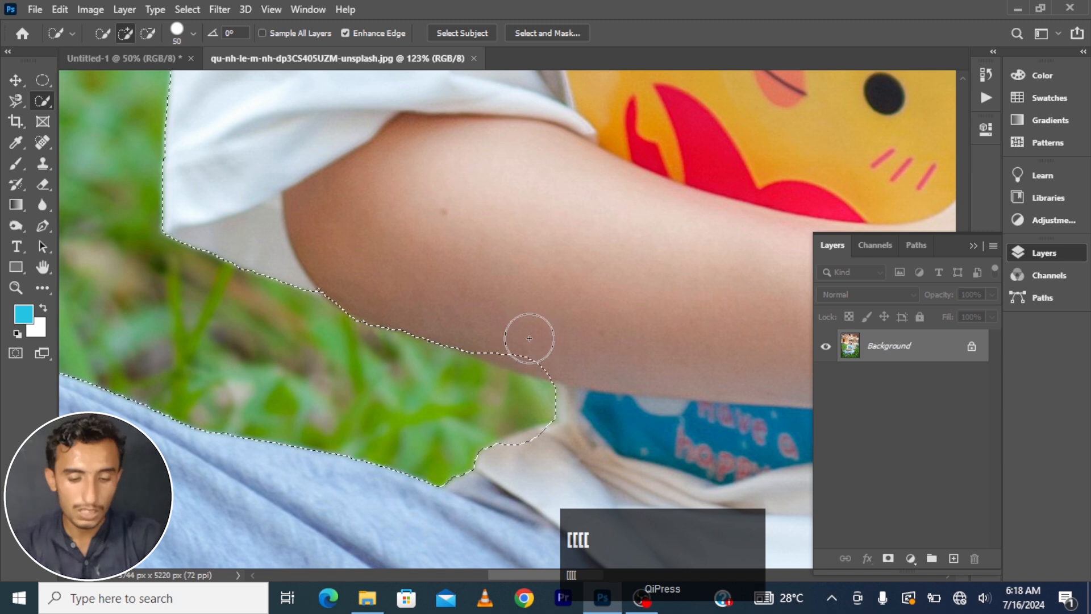
{"action": "mouse_move", "coordinate": [487, 324]}
{"action": "left_mouse_down"}
{"action": "mouse_move", "coordinate": [558, 359]}
{"action": "mouse_move", "coordinate": [528, 372]}
{"action": "left_mouse_up"}
Step: Subtract the narrow grass gap between the shirt's side and the raised arm's sleeve from the selection, using brush size 45
{"action": "scroll", "coordinate": [498, 373], "scroll_direction": "down", "scroll_amount": 4}
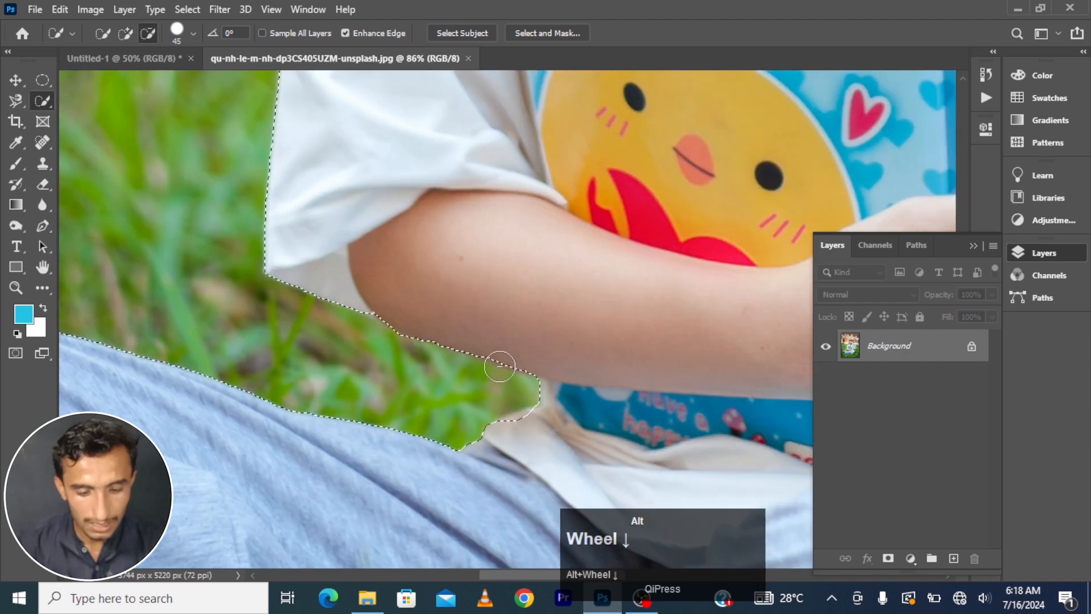
{"action": "scroll", "coordinate": [498, 377], "scroll_direction": "down", "scroll_amount": 5}
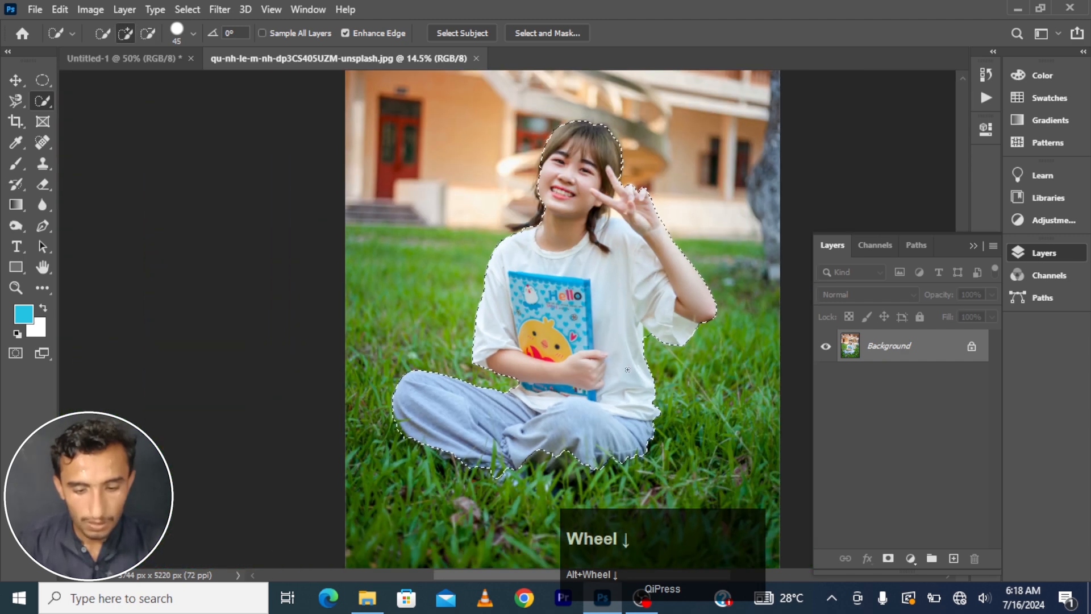
{"action": "scroll", "coordinate": [666, 361], "scroll_direction": "up", "scroll_amount": 7}
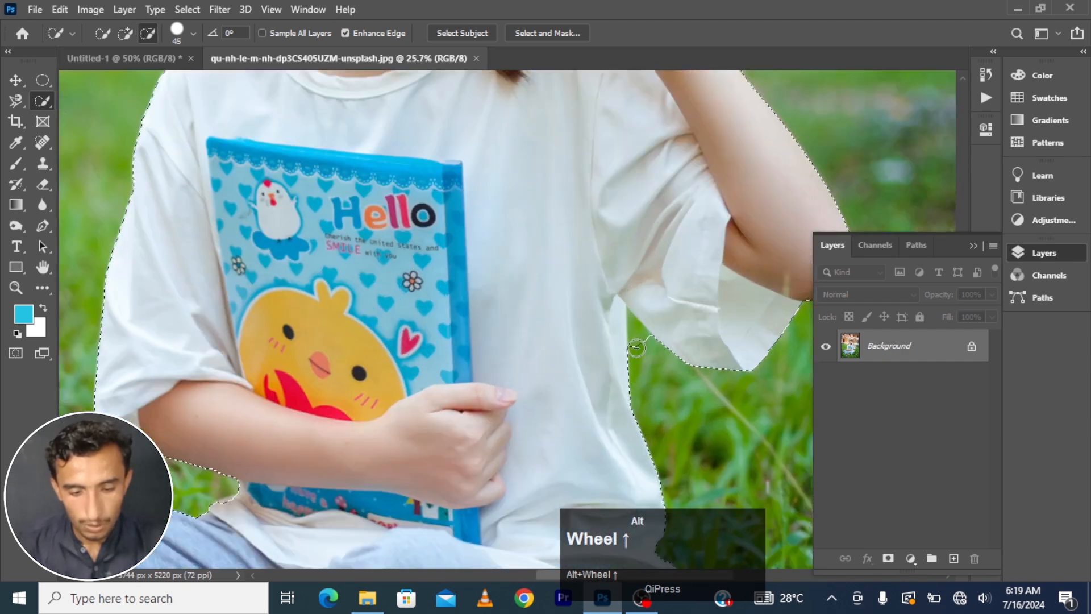
{"action": "scroll", "coordinate": [645, 348], "scroll_direction": "up", "scroll_amount": 1}
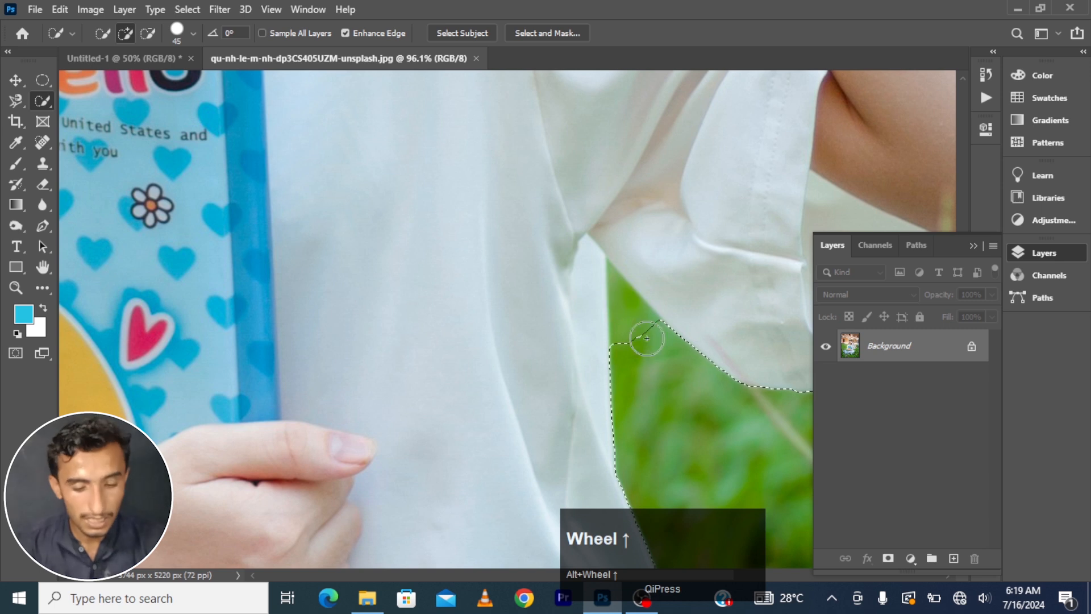
{"action": "left_click_drag", "start_coordinate": [650, 348], "coordinate": [608, 275]}
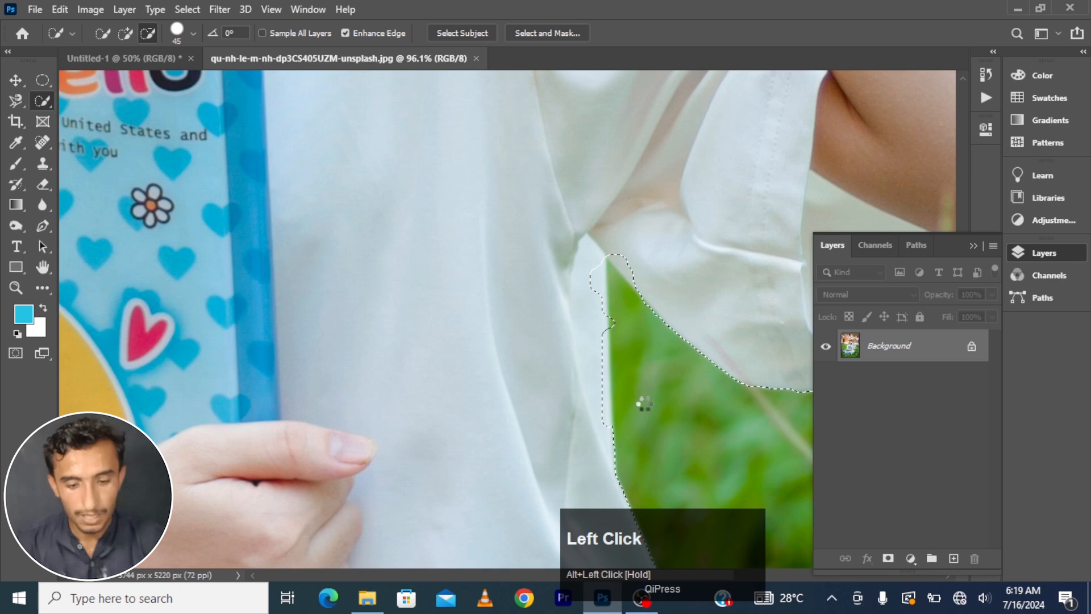
Step: Subtract the background gaps between the raised fingers and beneath the hand from the selection, using brush size 25
{"action": "scroll", "coordinate": [644, 404], "scroll_direction": "down", "scroll_amount": 5}
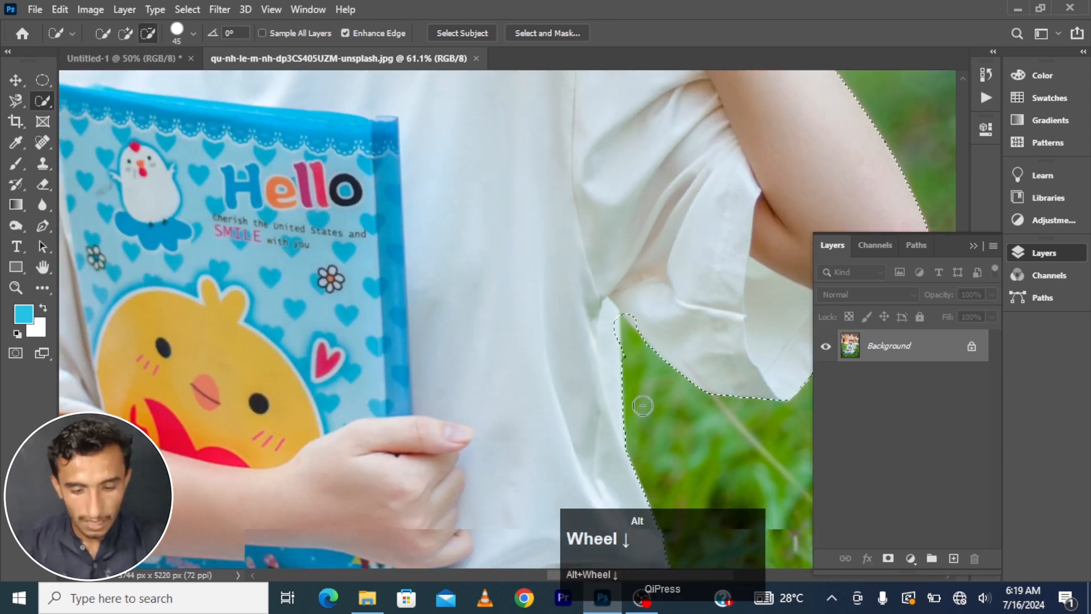
{"action": "scroll", "coordinate": [604, 268], "scroll_direction": "up", "scroll_amount": 5}
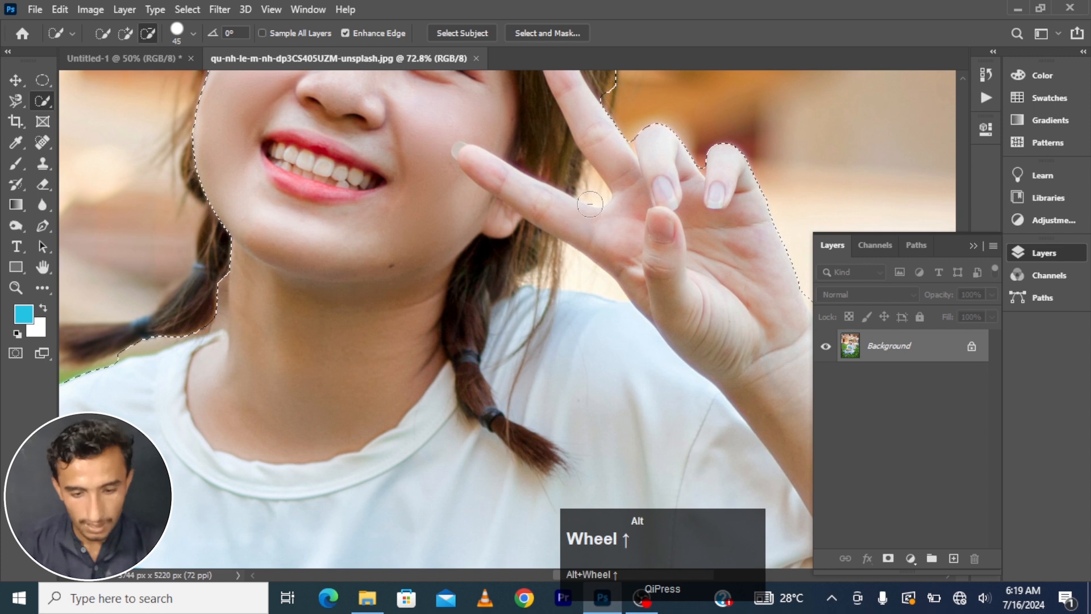
{"action": "key", "text": "bracketleft"}
{"action": "key", "text": "bracketleft"}
{"action": "key", "text": "bracketleft"}
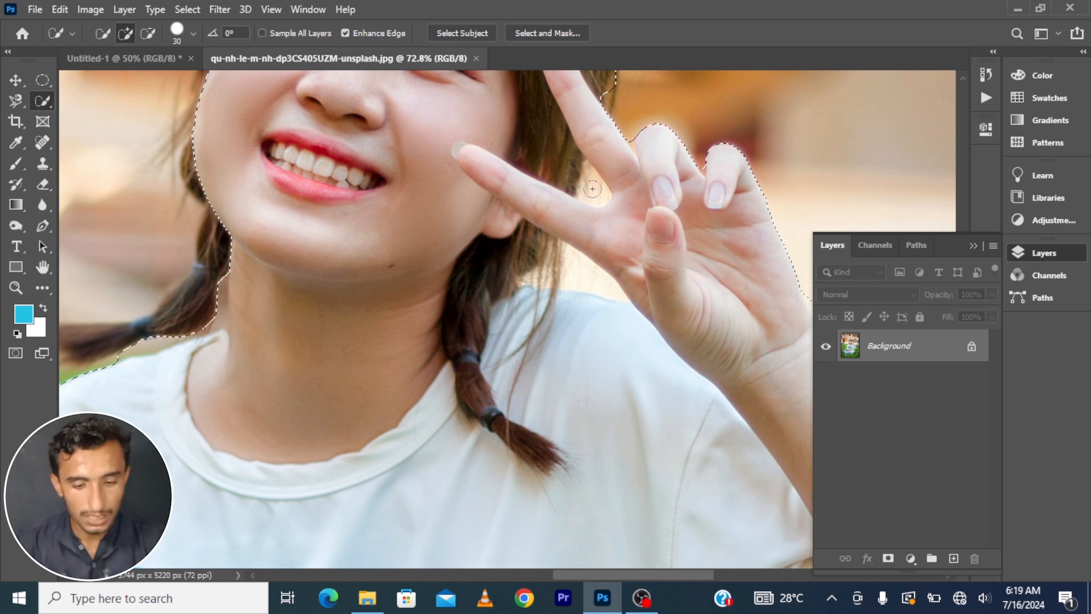
{"action": "key", "text": "bracketleft"}
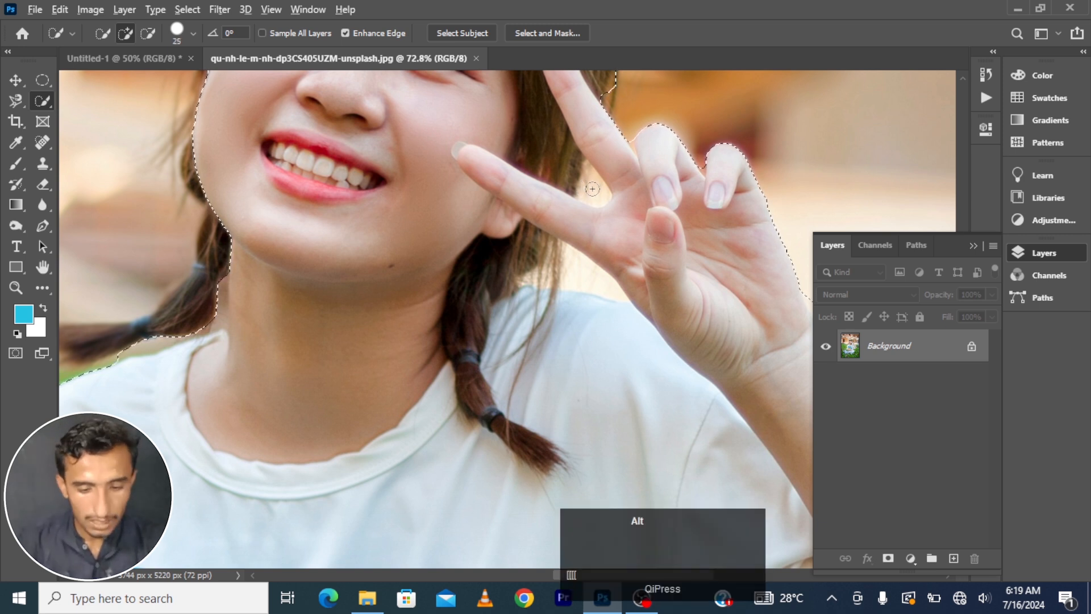
{"action": "left_click", "coordinate": [592, 188], "text": "alt"}
{"action": "mouse_move", "coordinate": [595, 184]}
{"action": "left_mouse_down"}
{"action": "mouse_move", "coordinate": [587, 170]}
{"action": "mouse_move", "coordinate": [605, 204]}
{"action": "mouse_move", "coordinate": [598, 216]}
{"action": "left_mouse_up"}
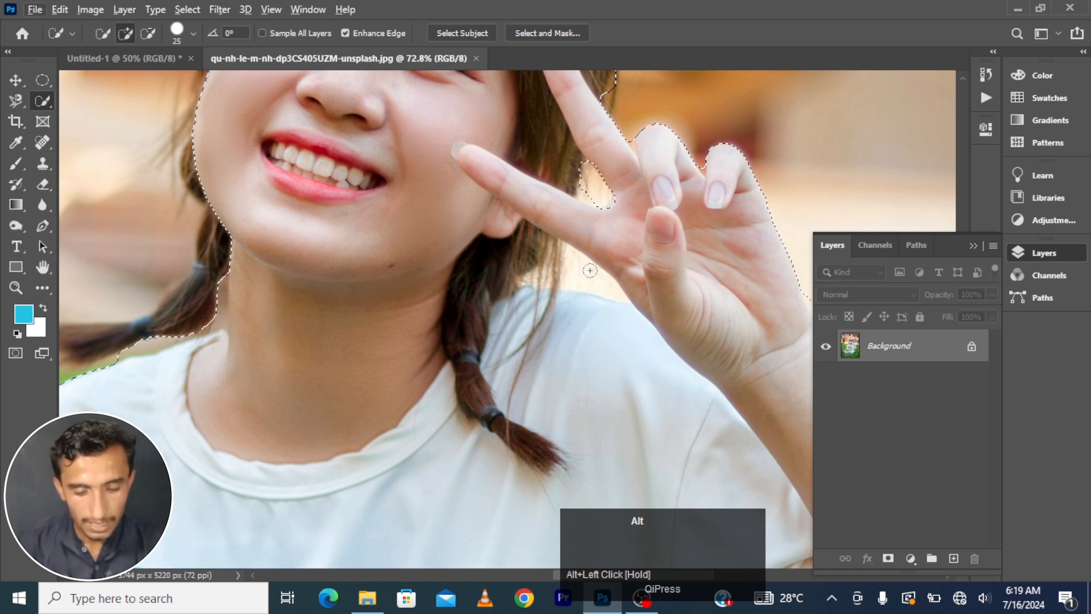
{"action": "mouse_move", "coordinate": [581, 269]}
{"action": "left_mouse_down"}
{"action": "mouse_move", "coordinate": [617, 297]}
{"action": "mouse_move", "coordinate": [581, 286]}
{"action": "mouse_move", "coordinate": [575, 258]}
{"action": "mouse_move", "coordinate": [619, 301]}
{"action": "left_mouse_up"}
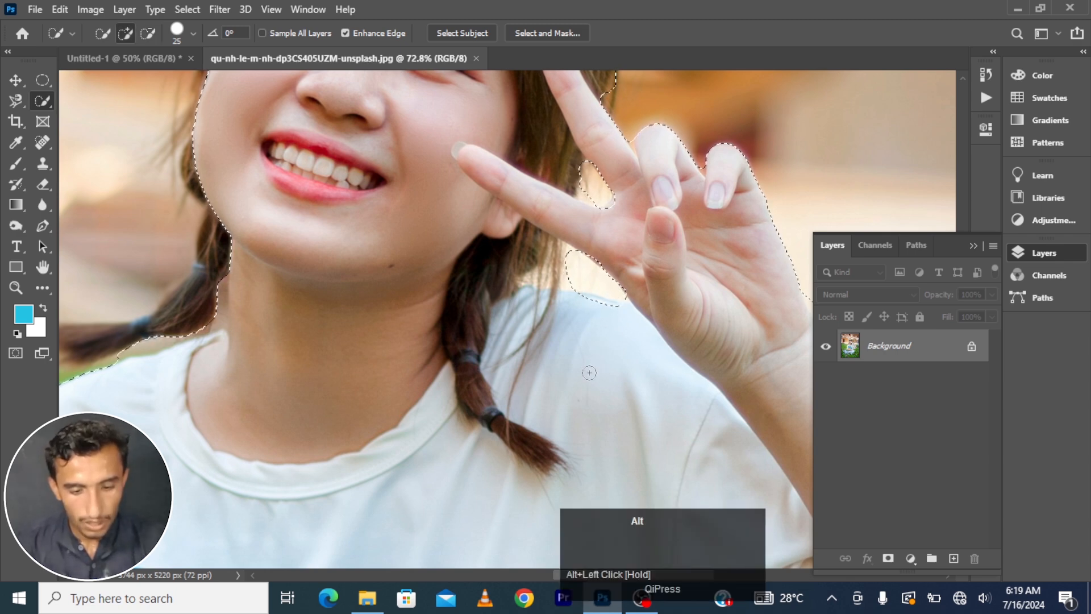
Step: Copy the selected girl to a new layer and hide the Background layer to check the cutout
{"action": "scroll", "coordinate": [591, 378], "scroll_direction": "down", "scroll_amount": 3, "text": "alt"}
{"action": "scroll", "coordinate": [592, 380], "scroll_direction": "down", "scroll_amount": 2, "text": "alt"}
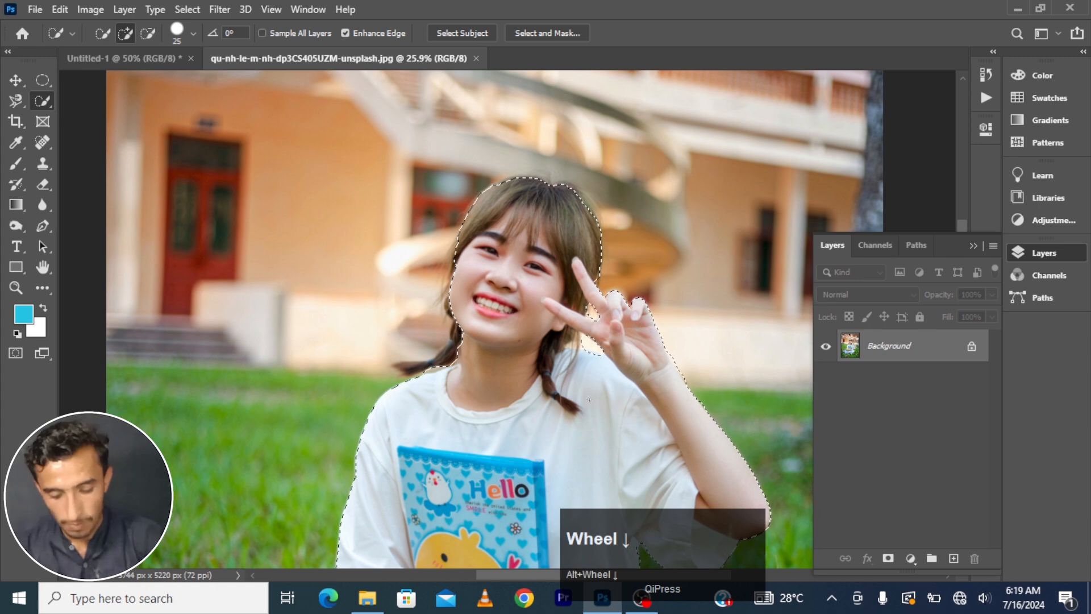
{"action": "key", "text": "ctrl+j"}
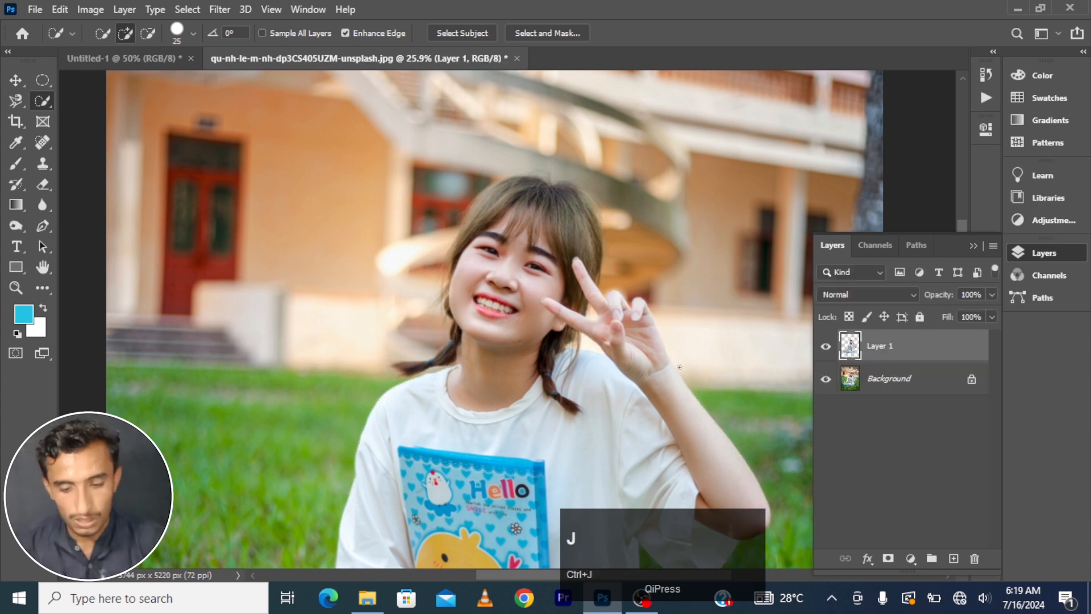
{"action": "left_click", "coordinate": [825, 379]}
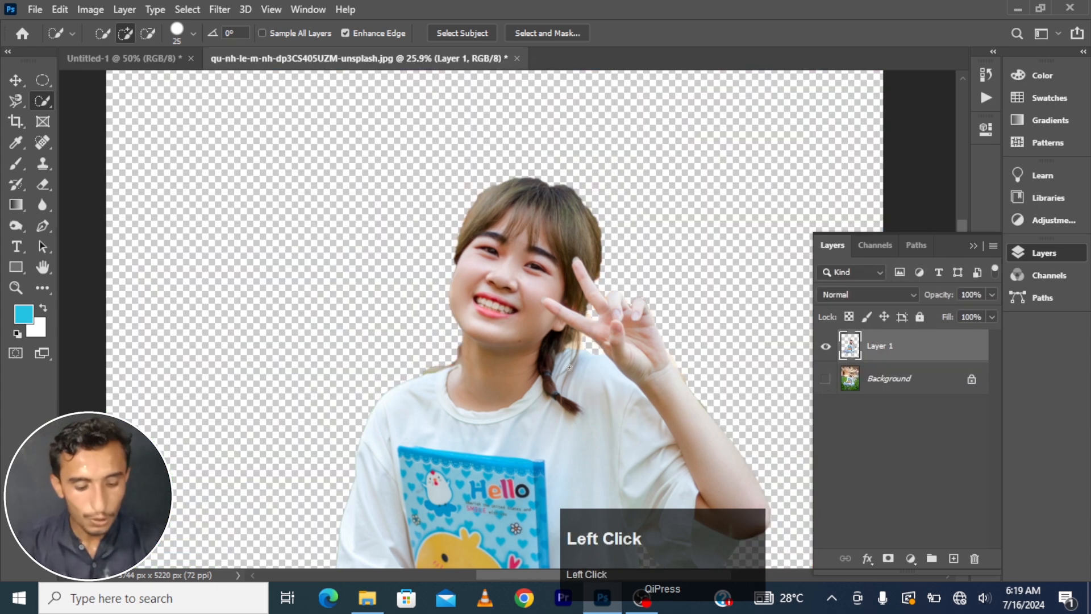
{"action": "scroll", "coordinate": [569, 367], "scroll_direction": "down", "scroll_amount": 3, "text": "alt"}
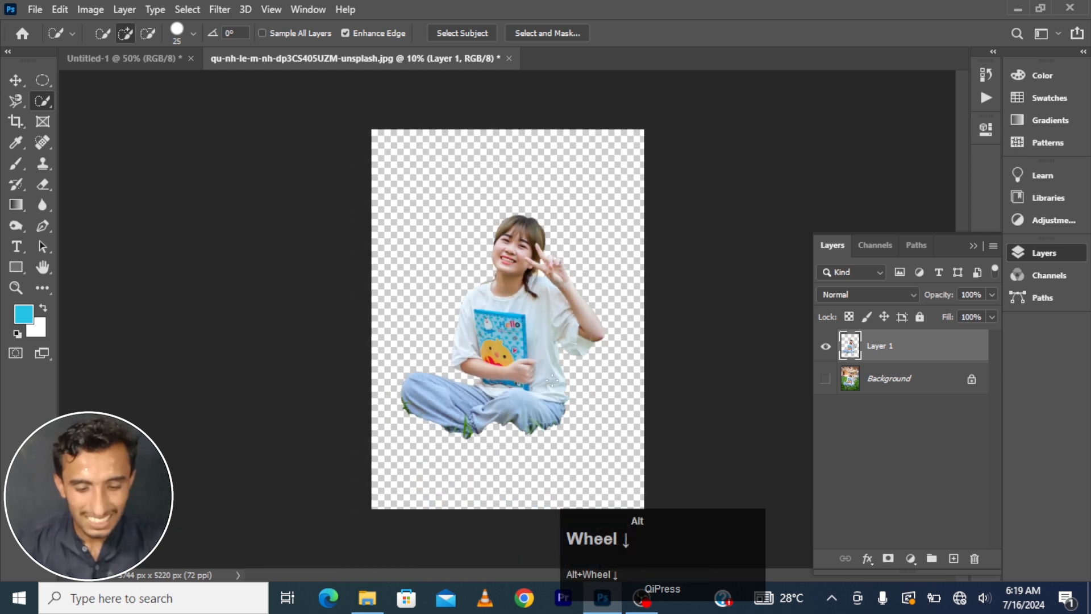
{"action": "scroll", "coordinate": [552, 381], "scroll_direction": "down", "scroll_amount": 1, "text": "alt"}
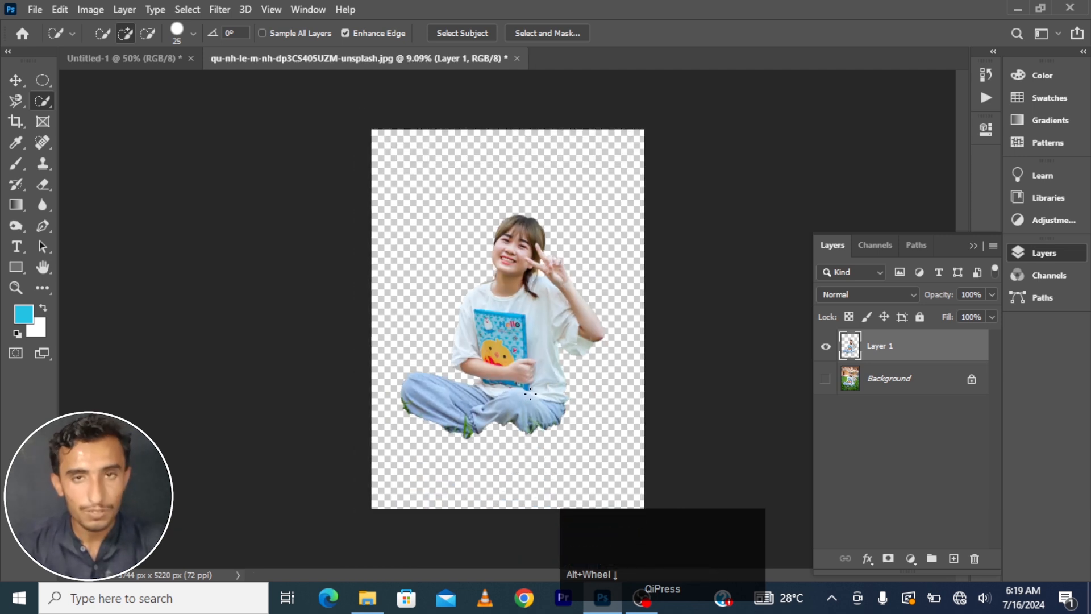
Step: Show the Background layer again and delete the girl's cutout layer
{"action": "left_click", "coordinate": [825, 379]}
{"action": "left_click_drag", "start_coordinate": [895, 348], "coordinate": [974, 559]}
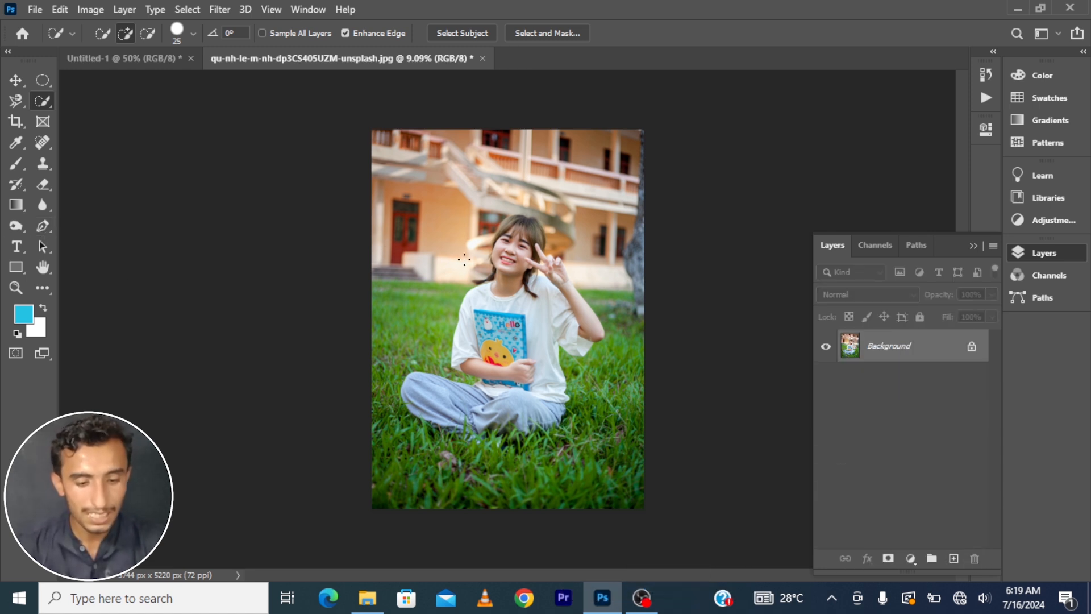
Step: Enlarge the Quick Selection brush to size 400 to suit the girl in the full photo
{"action": "scroll", "coordinate": [507, 278], "scroll_direction": "up", "scroll_amount": 2, "text": "alt"}
{"action": "scroll", "coordinate": [495, 285], "scroll_direction": "up", "scroll_amount": 1, "text": "alt"}
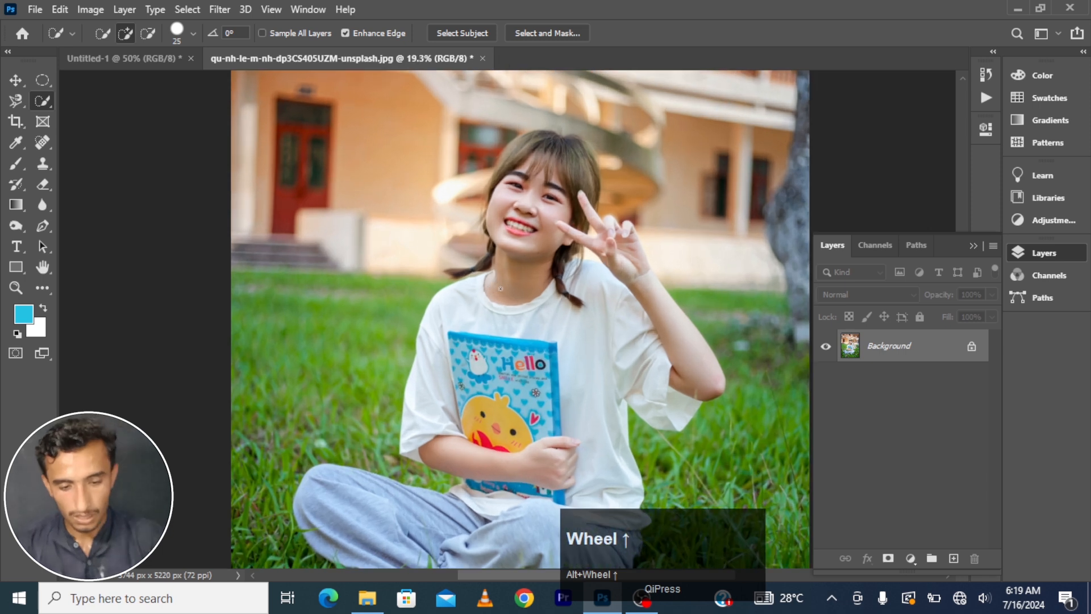
{"action": "scroll", "coordinate": [500, 286], "scroll_direction": "down", "scroll_amount": 1, "text": "alt"}
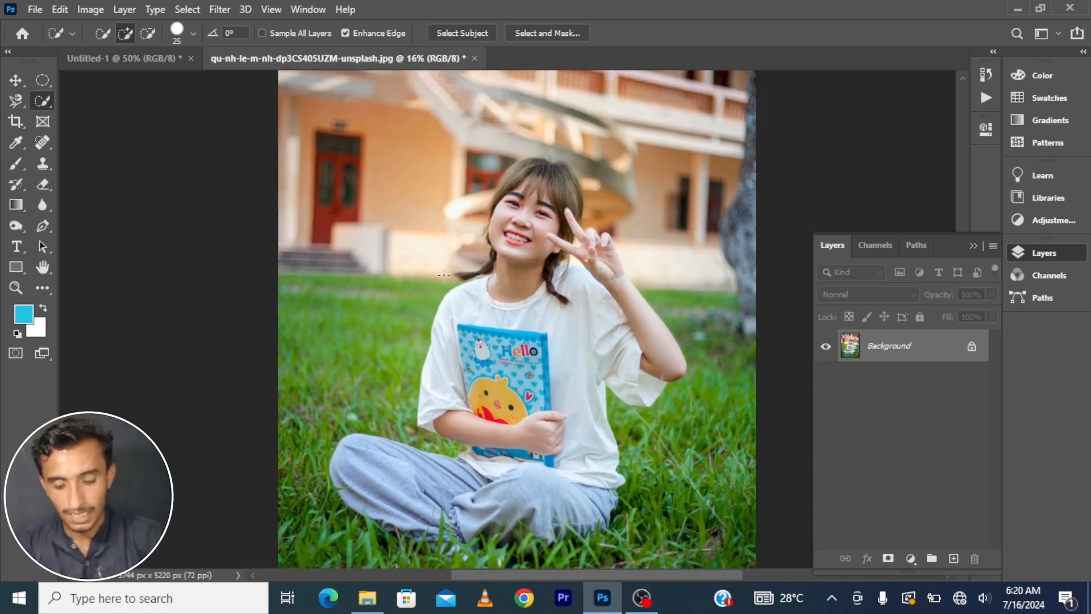
{"action": "key", "text": "bracketright"}
{"action": "key", "text": "bracketright"}
{"action": "key", "text": "bracketright"}
{"action": "key", "text": "bracketright"}
{"action": "key", "text": "bracketright"}
{"action": "key", "text": "bracketright"}
{"action": "key", "text": "bracketright"}
{"action": "key", "text": "bracketright"}
{"action": "key", "text": "bracketright"}
{"action": "key", "text": "bracketright"}
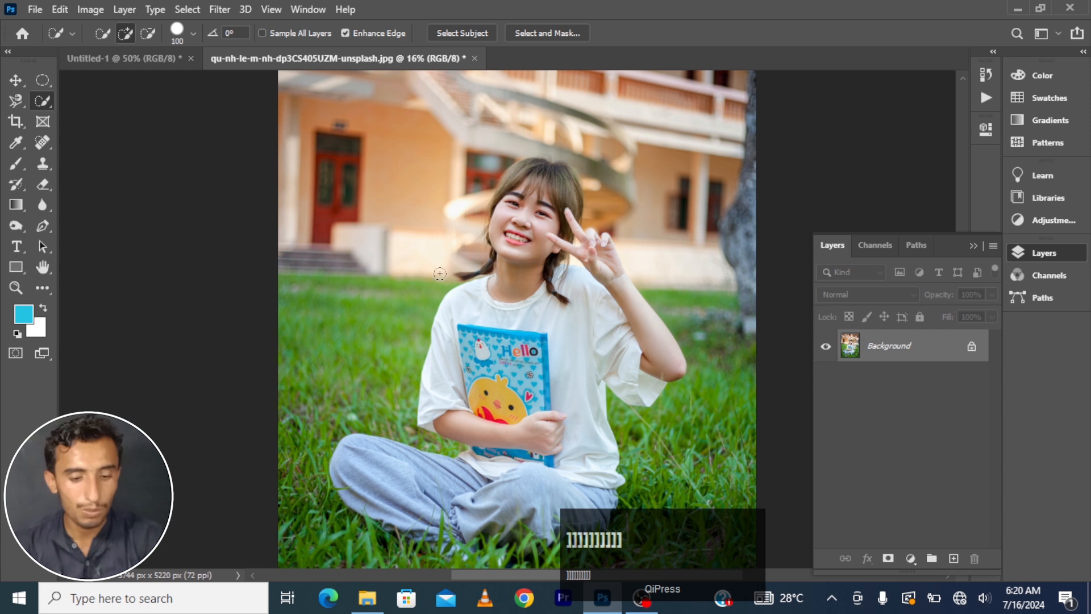
{"action": "key", "text": "bracketright"}
{"action": "key", "text": "bracketright"}
{"action": "key", "text": "bracketright"}
{"action": "key", "text": "bracketright"}
{"action": "key", "text": "bracketright"}
{"action": "key", "text": "bracketright"}
{"action": "key", "text": "bracketright"}
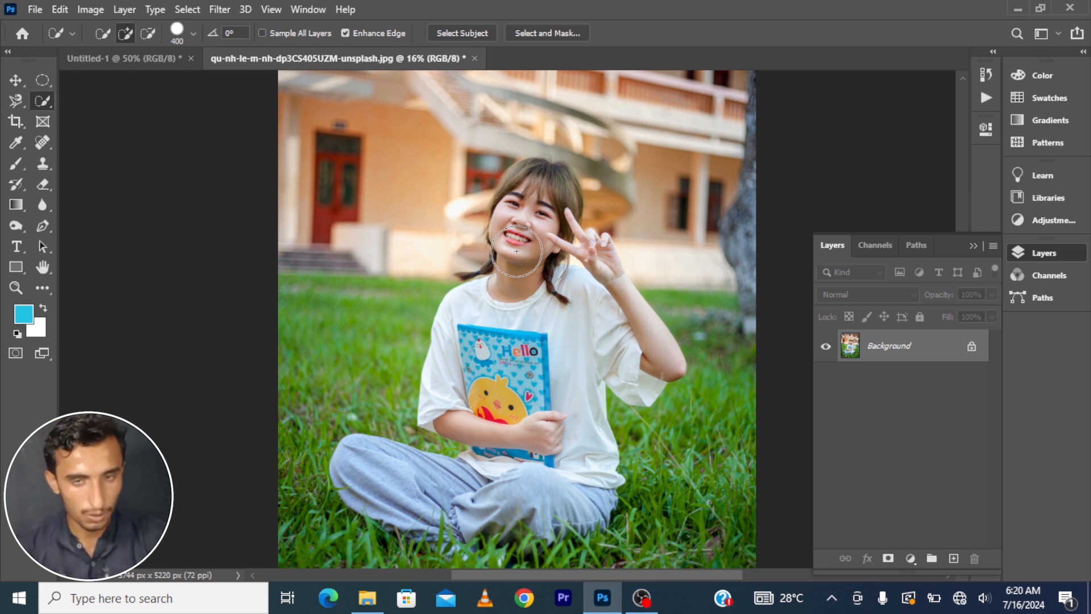
Step: Clear any selection and select the girl from her face down to her trousers, using Add to selection at brush size 400
{"action": "key", "text": "ctrl+d"}
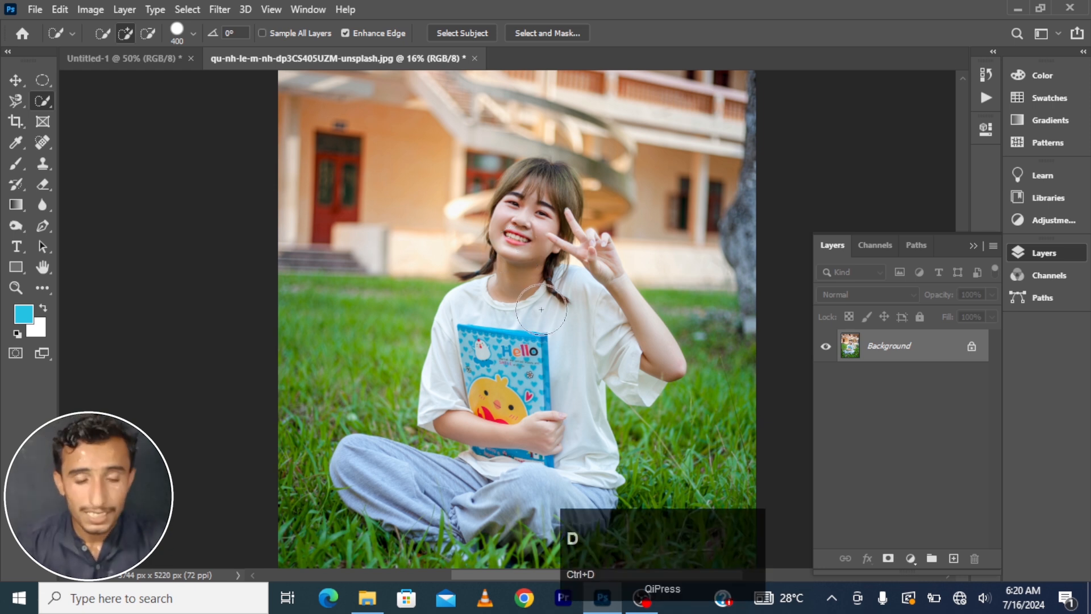
{"action": "left_click", "coordinate": [125, 34]}
{"action": "mouse_move", "coordinate": [513, 255]}
{"action": "left_mouse_down"}
{"action": "mouse_move", "coordinate": [542, 197]}
{"action": "mouse_move", "coordinate": [556, 230]}
{"action": "mouse_move", "coordinate": [540, 332]}
{"action": "mouse_move", "coordinate": [539, 401]}
{"action": "left_mouse_up"}
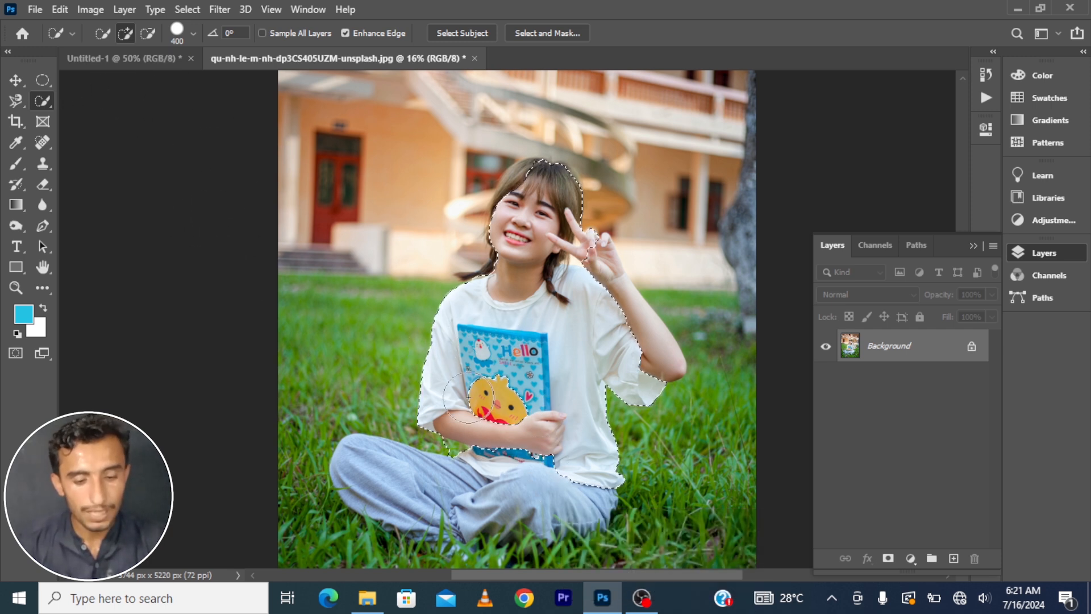
{"action": "mouse_move", "coordinate": [485, 423]}
{"action": "left_mouse_down"}
{"action": "mouse_move", "coordinate": [516, 421]}
{"action": "mouse_move", "coordinate": [513, 461]}
{"action": "mouse_move", "coordinate": [486, 474]}
{"action": "mouse_move", "coordinate": [408, 467]}
{"action": "mouse_move", "coordinate": [461, 504]}
{"action": "left_mouse_up"}
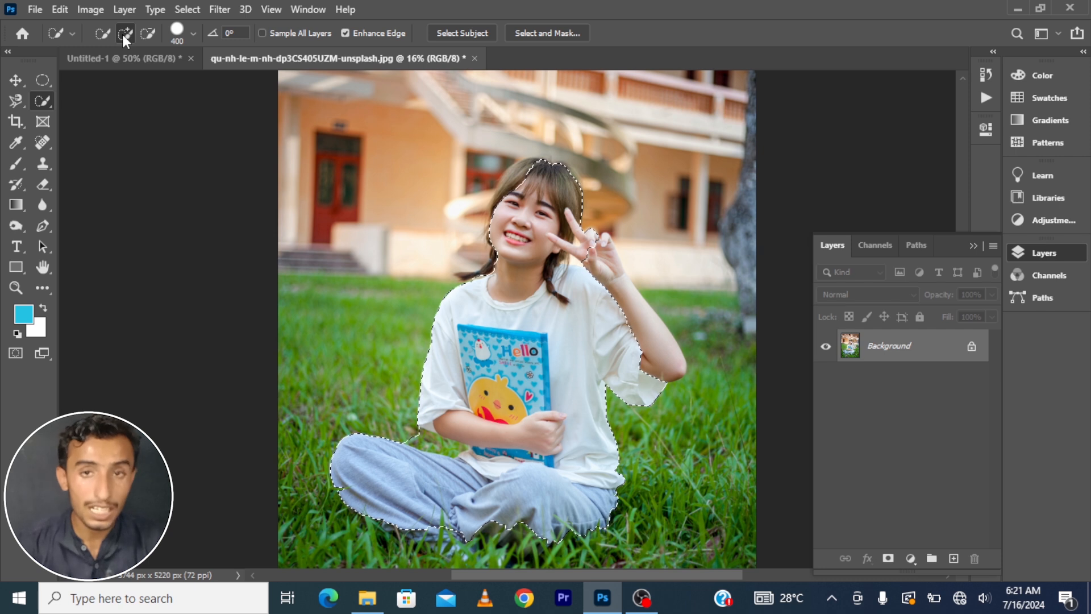
Step: Add the grass patch above the girl's bent knee to the selection, and remove it with Subtract from selection
{"action": "left_click_drag", "start_coordinate": [379, 400], "coordinate": [383, 397]}
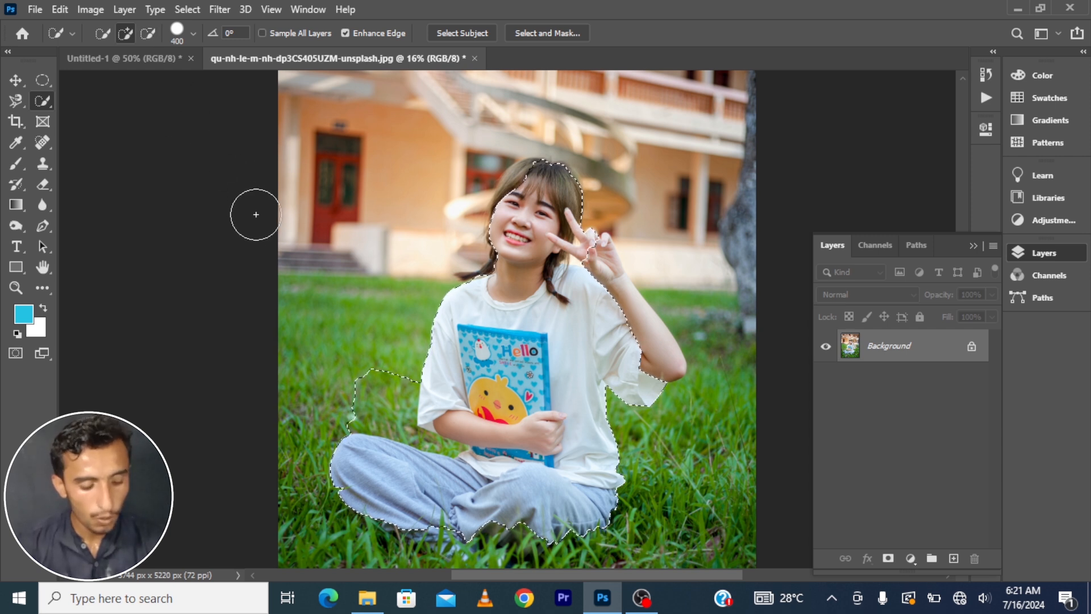
{"action": "key", "text": "alt"}
{"action": "left_click_drag", "start_coordinate": [360, 291], "coordinate": [362, 307]}
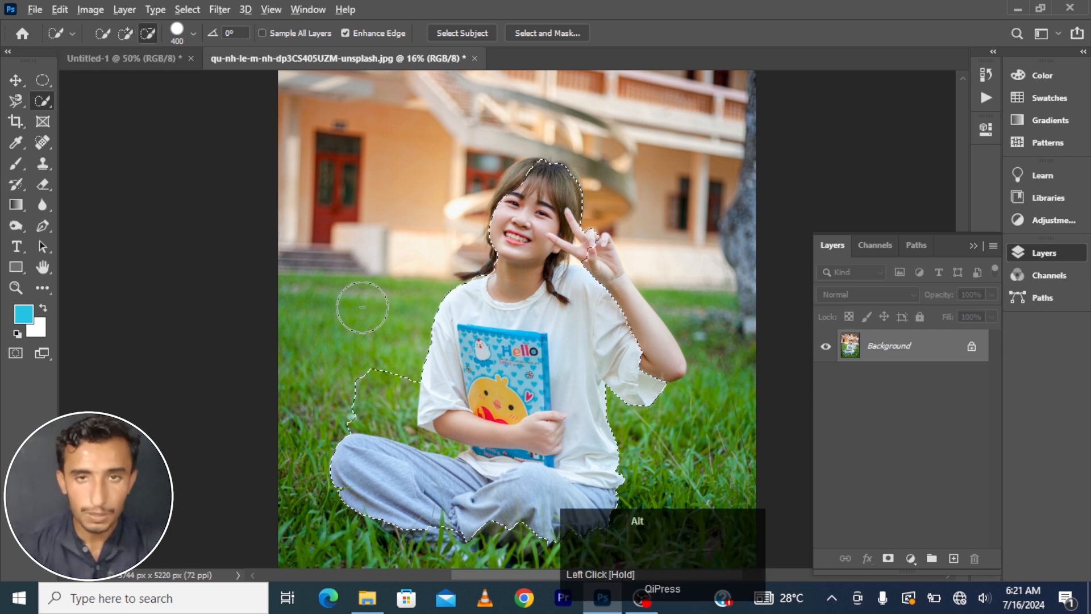
{"action": "left_click", "coordinate": [146, 37]}
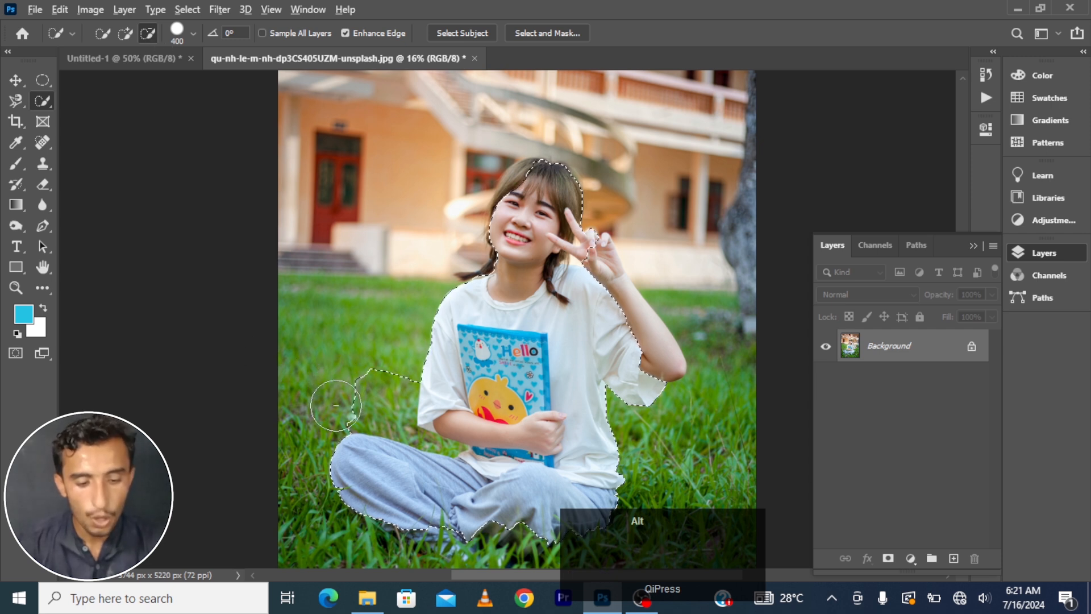
{"action": "mouse_move", "coordinate": [341, 387]}
{"action": "left_mouse_down"}
{"action": "mouse_move", "coordinate": [377, 362]}
{"action": "mouse_move", "coordinate": [386, 429]}
{"action": "mouse_move", "coordinate": [398, 398]}
{"action": "left_mouse_up"}
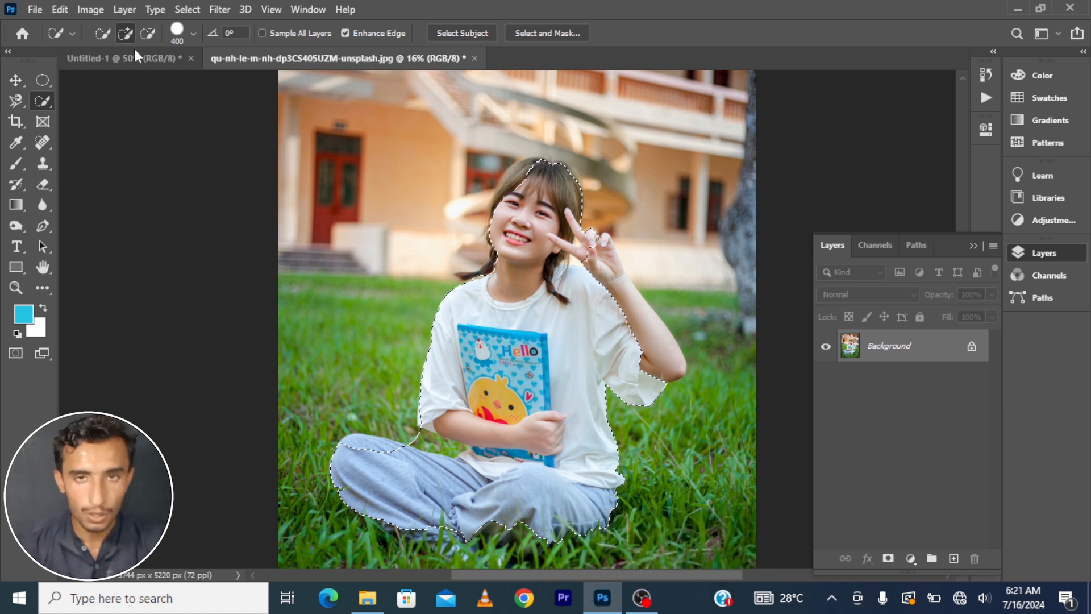
Step: Reduce the Quick Selection brush size to 73 px in the brush options
{"action": "left_click", "coordinate": [175, 32]}
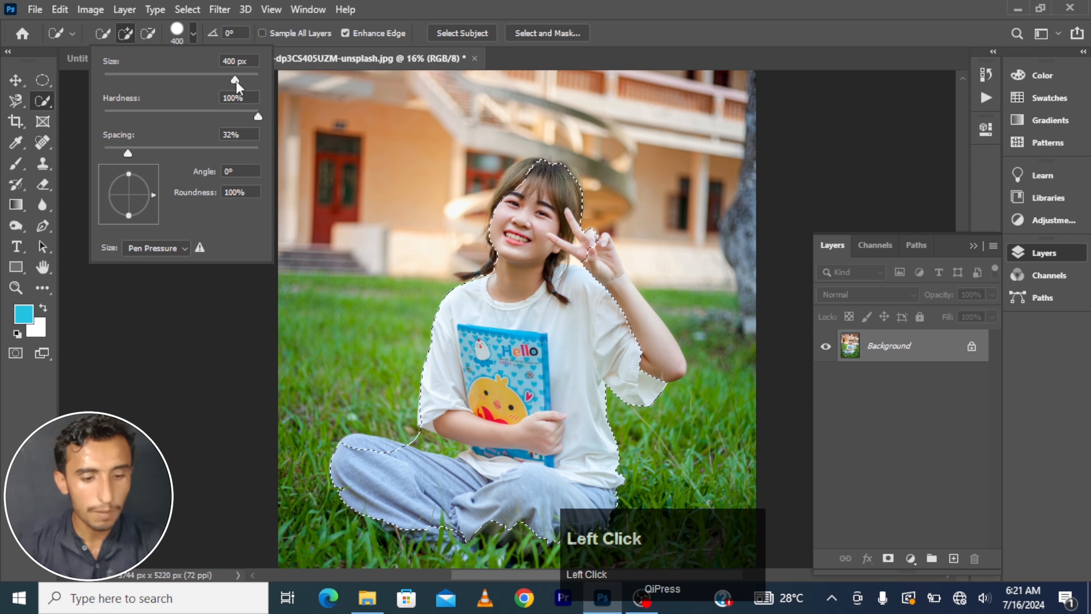
{"action": "left_click_drag", "start_coordinate": [227, 81], "coordinate": [160, 81]}
{"action": "left_click", "coordinate": [177, 35]}
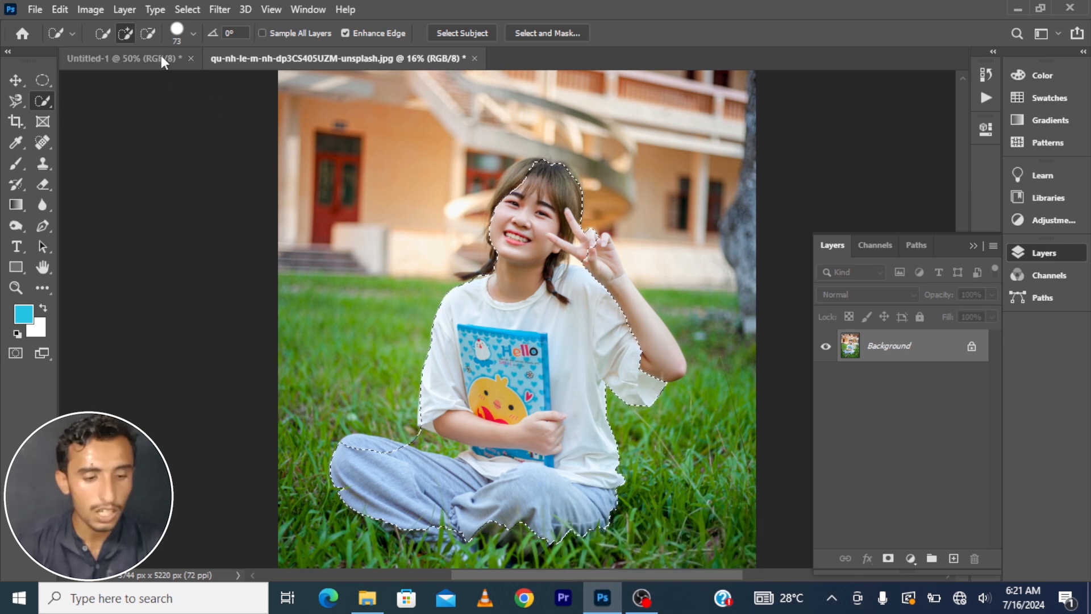
Step: Set the Quick Selection brush size to 157 px and turn off Enhance Edge
{"action": "left_click", "coordinate": [176, 34]}
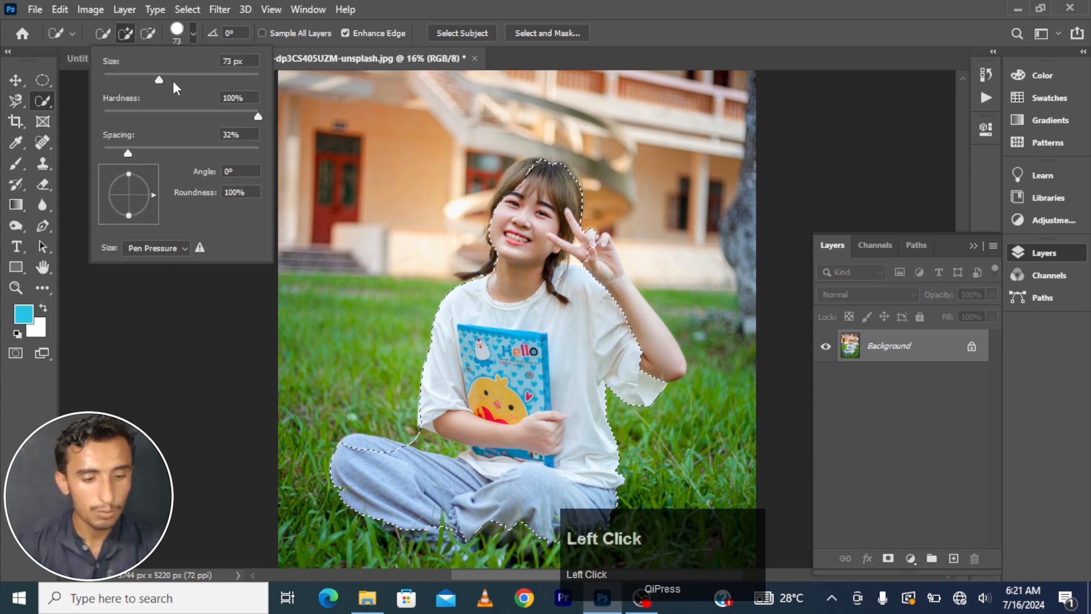
{"action": "mouse_move", "coordinate": [173, 81]}
{"action": "left_mouse_down"}
{"action": "mouse_move", "coordinate": [154, 78]}
{"action": "mouse_move", "coordinate": [203, 81]}
{"action": "left_mouse_up"}
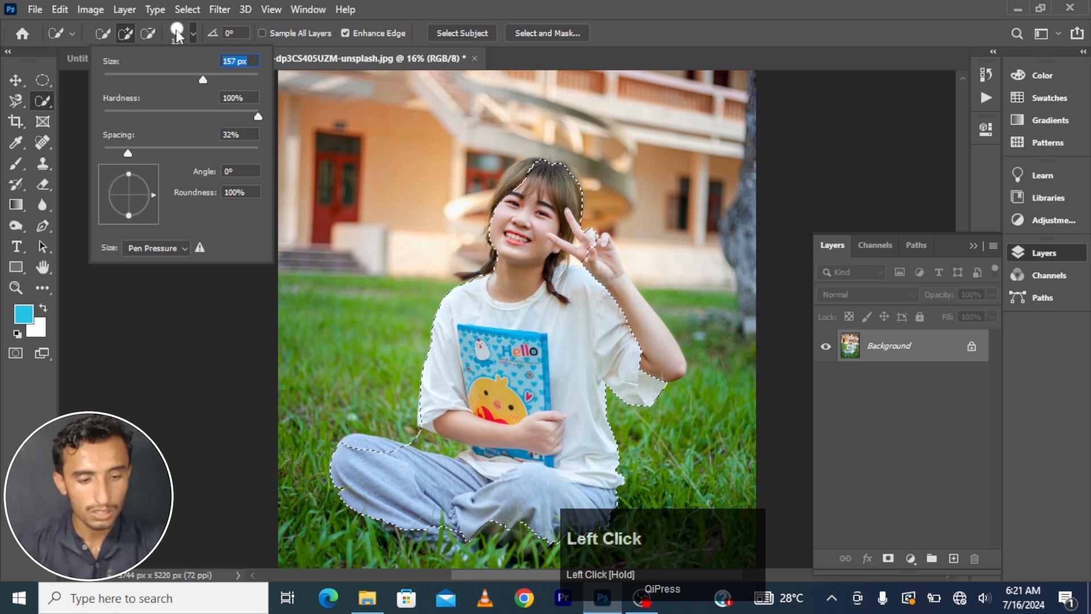
{"action": "left_click", "coordinate": [317, 175]}
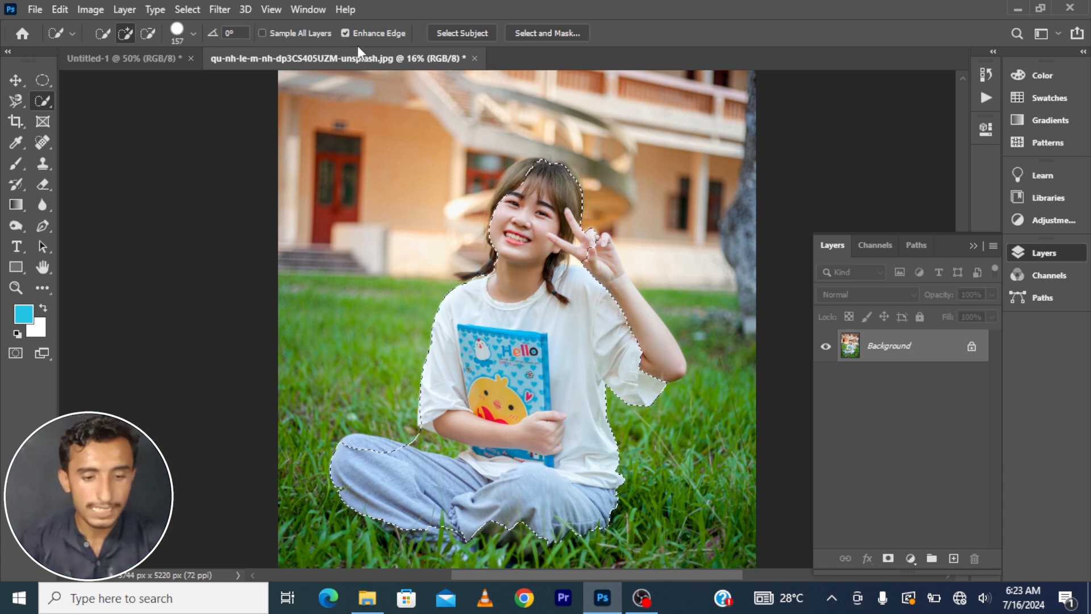
{"action": "left_click", "coordinate": [345, 33]}
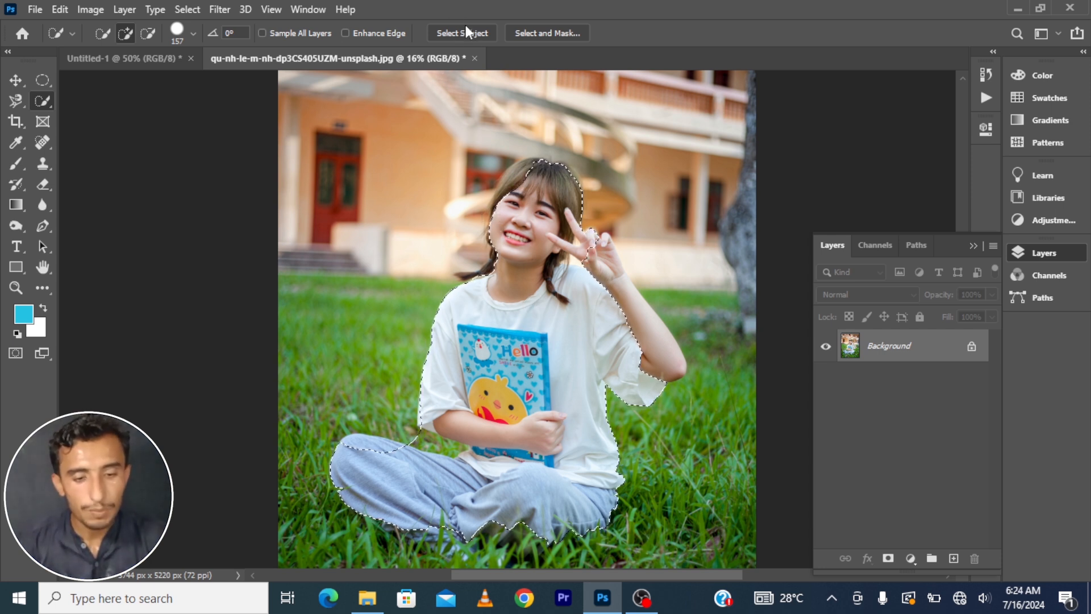
Step: Clear the current selection and select the whole girl automatically with Select Subject
{"action": "key", "text": "ctrl+z"}
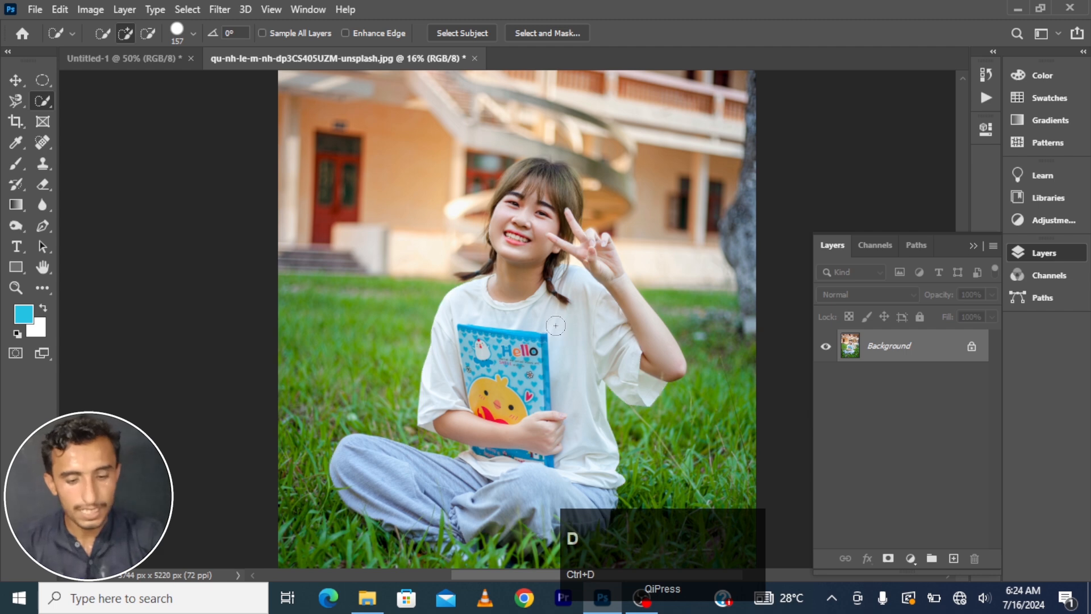
{"action": "scroll", "coordinate": [555, 326], "scroll_direction": "down", "scroll_amount": 3}
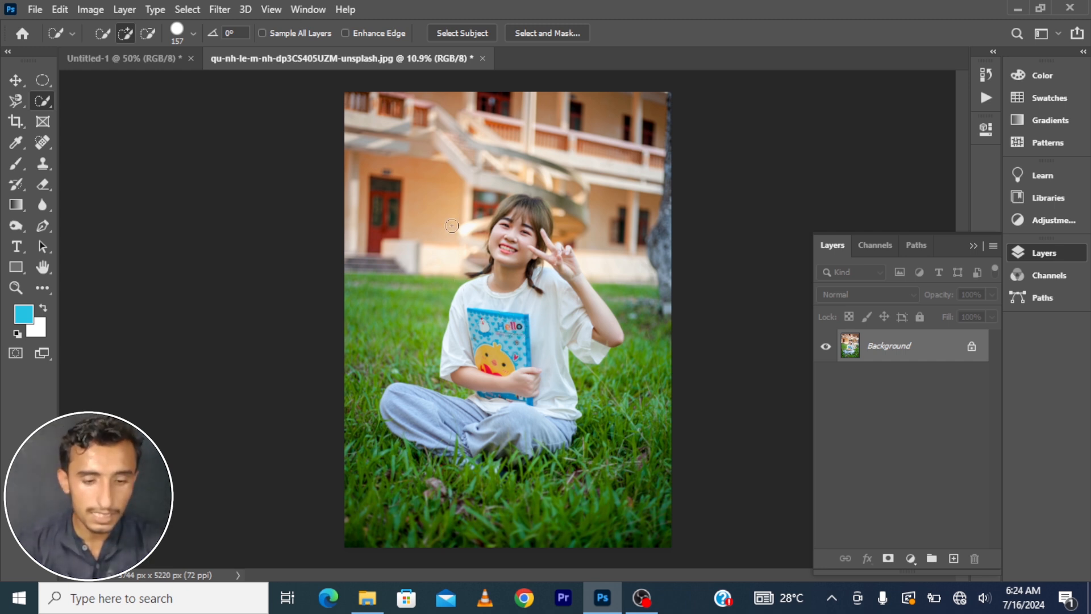
{"action": "left_click", "coordinate": [458, 30]}
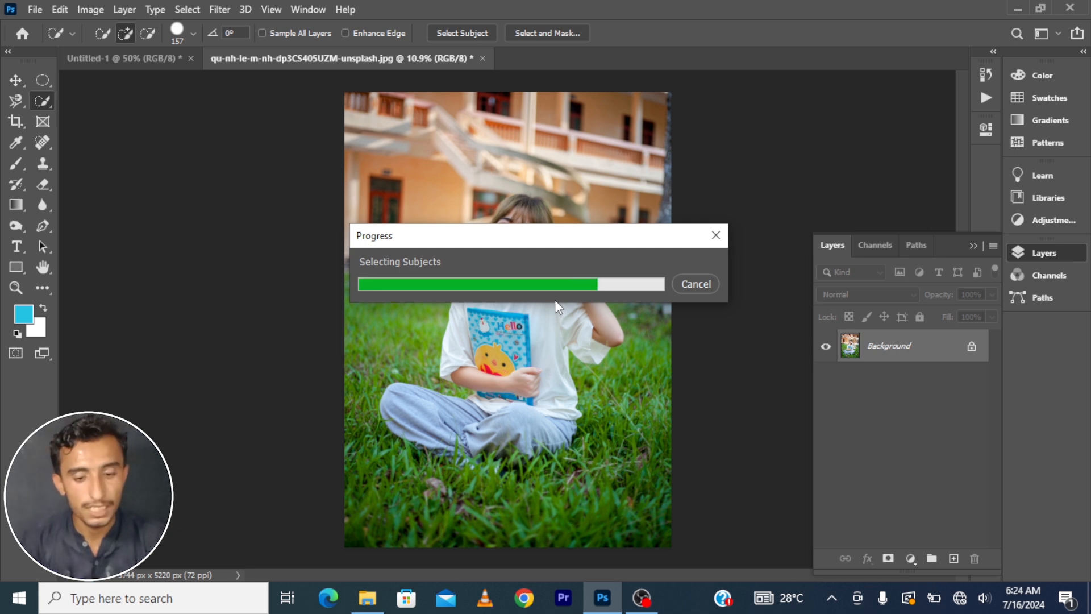
Step: Reduce the Quick Selection brush size to 15 px and subtract a small area at the girl's raised fingers from the selection
{"action": "scroll", "coordinate": [535, 361], "scroll_direction": "up", "scroll_amount": 2}
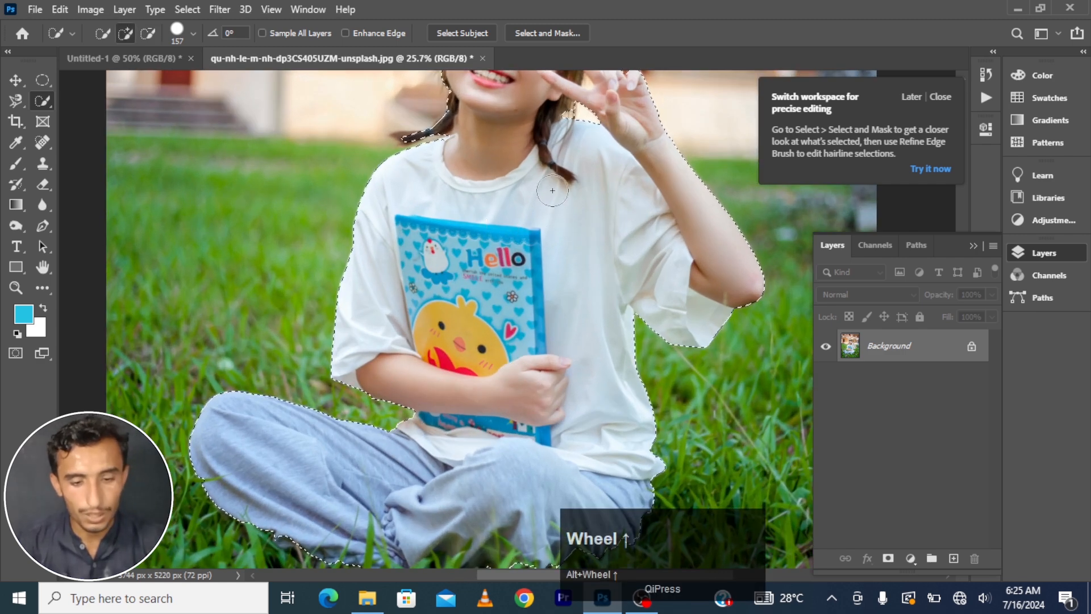
{"action": "left_click_drag", "start_coordinate": [556, 181], "coordinate": [550, 347]}
{"action": "scroll", "coordinate": [562, 251], "scroll_direction": "down", "scroll_amount": 3}
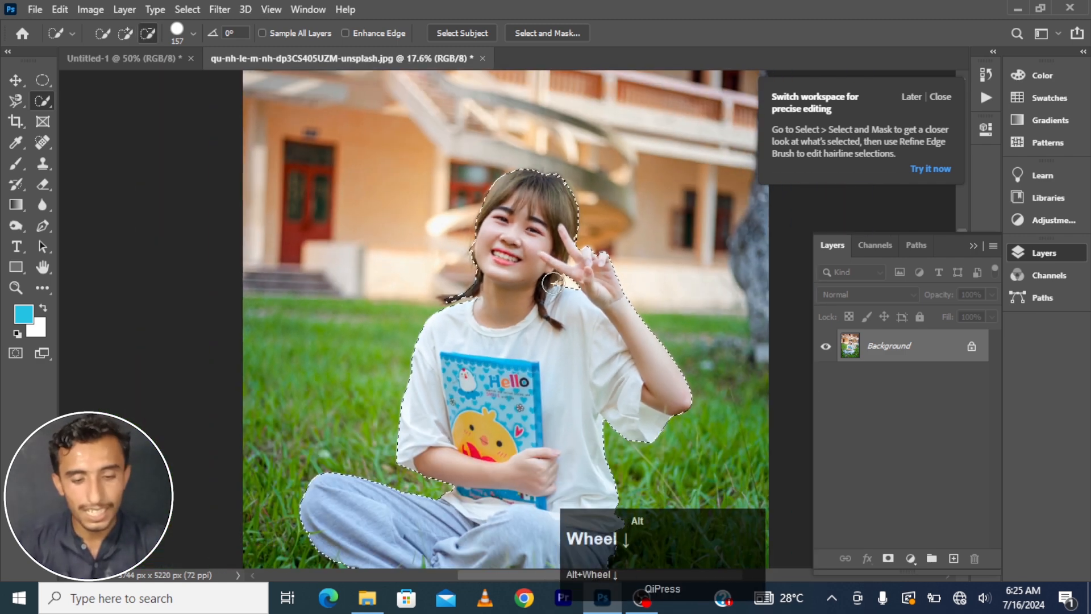
{"action": "scroll", "coordinate": [567, 273], "scroll_direction": "up", "scroll_amount": 2}
{"action": "scroll", "coordinate": [567, 274], "scroll_direction": "up", "scroll_amount": 2}
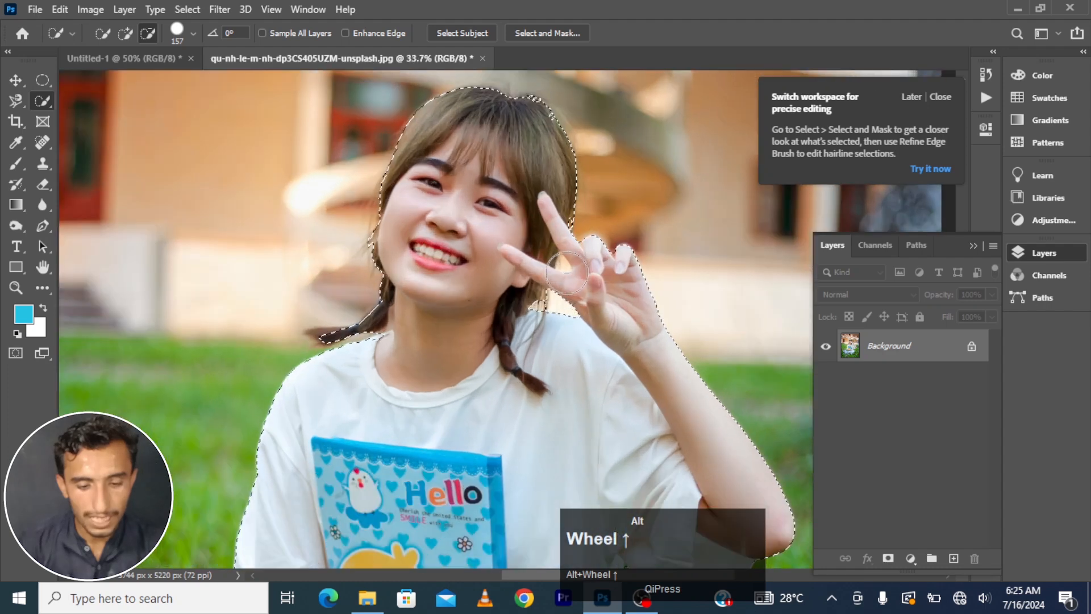
{"action": "key", "text": "alt"}
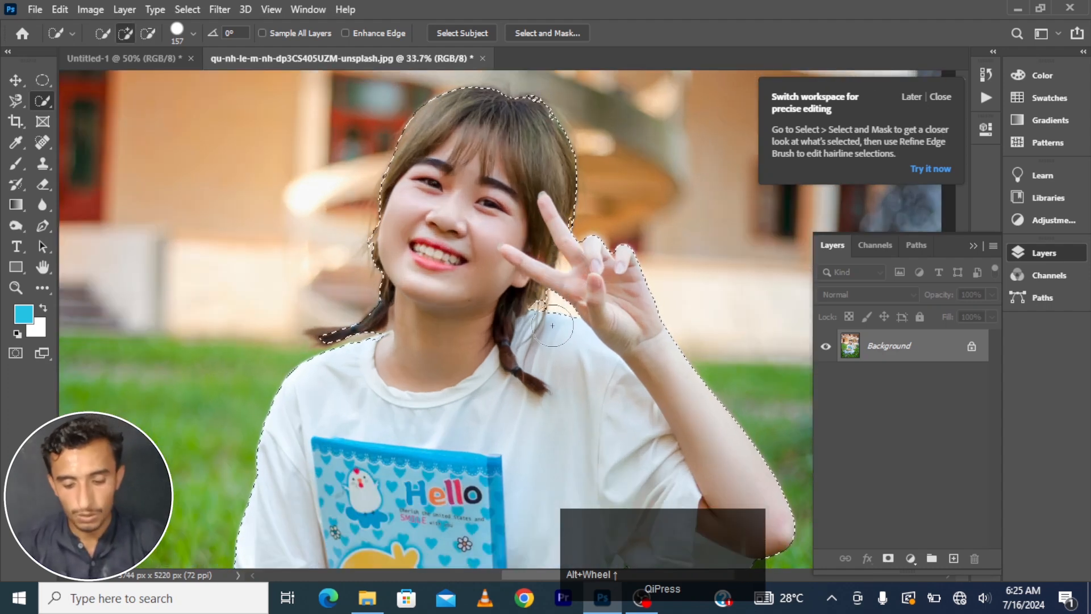
{"action": "key", "text": "bracketleft"}
{"action": "key", "text": "bracketleft"}
{"action": "key", "text": "bracketleft"}
{"action": "key", "text": "bracketleft"}
{"action": "key", "text": "bracketleft"}
{"action": "key", "text": "bracketleft"}
{"action": "key", "text": "bracketleft"}
{"action": "key", "text": "bracketleft"}
{"action": "key", "text": "bracketleft"}
{"action": "key", "text": "bracketleft"}
{"action": "key", "text": "bracketleft"}
{"action": "key", "text": "bracketleft"}
{"action": "key", "text": "bracketleft"}
{"action": "key", "text": "bracketleft"}
{"action": "key", "text": "bracketleft"}
{"action": "key", "text": "bracketleft"}
{"action": "key", "text": "bracketleft"}
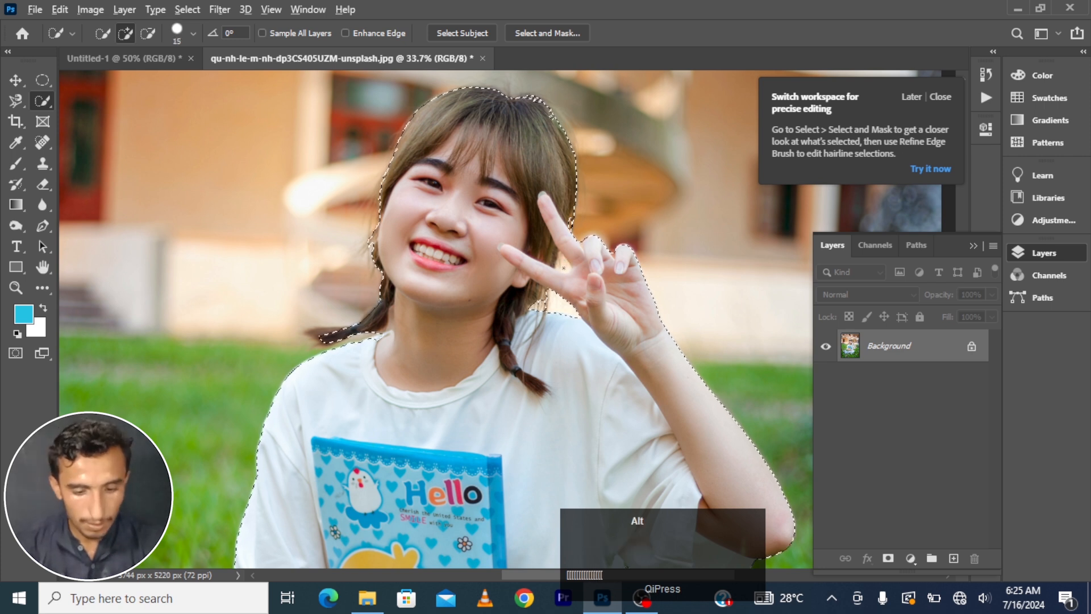
{"action": "left_click", "coordinate": [564, 262], "text": "alt"}
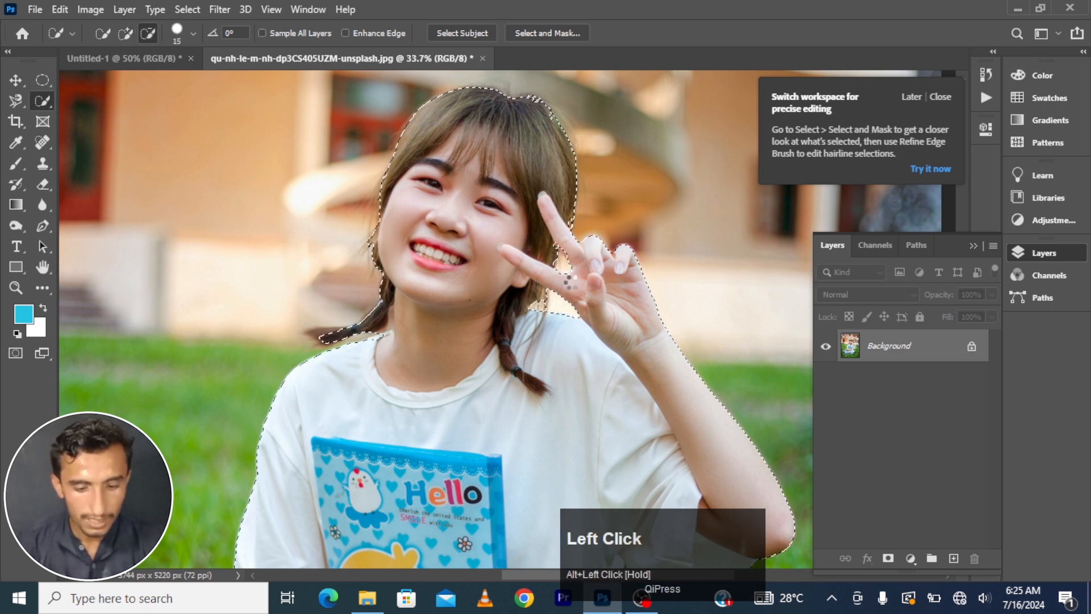
{"action": "scroll", "coordinate": [569, 288], "scroll_direction": "down", "scroll_amount": 6}
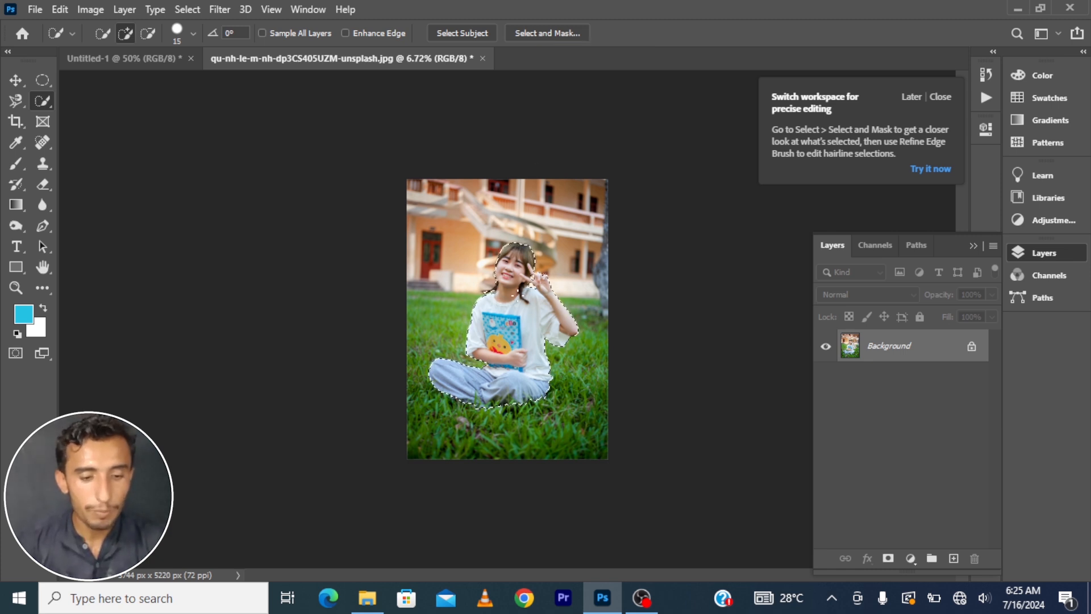
Step: In the Untitled-1 motorcycle document, select the blue background with the Magic Wand at tolerance 32 and delete it
{"action": "scroll", "coordinate": [368, 280], "scroll_direction": "up", "scroll_amount": 2}
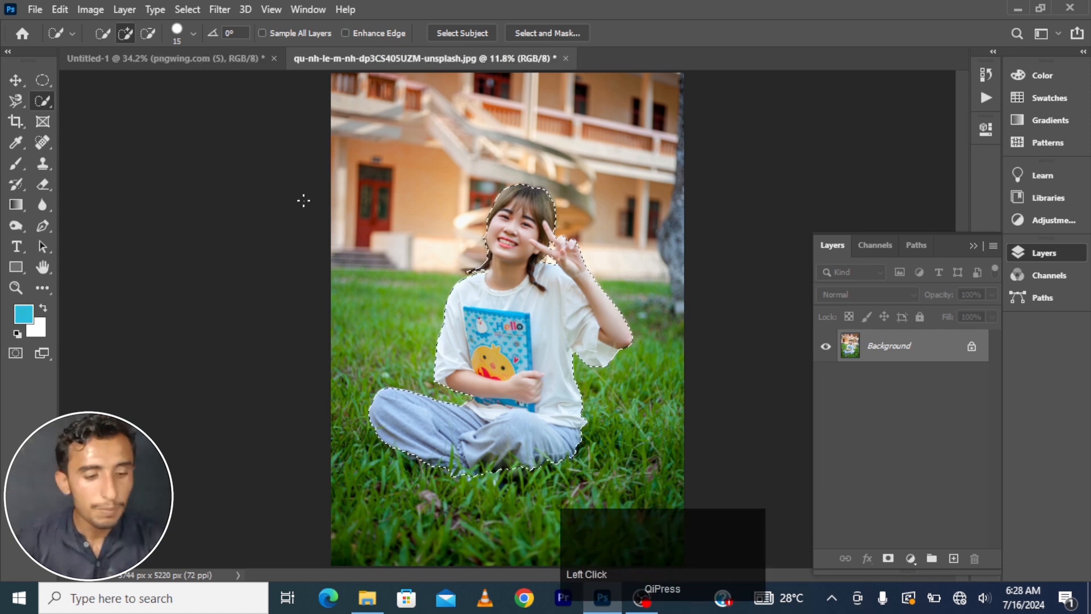
{"action": "left_click_drag", "start_coordinate": [49, 104], "coordinate": [96, 128]}
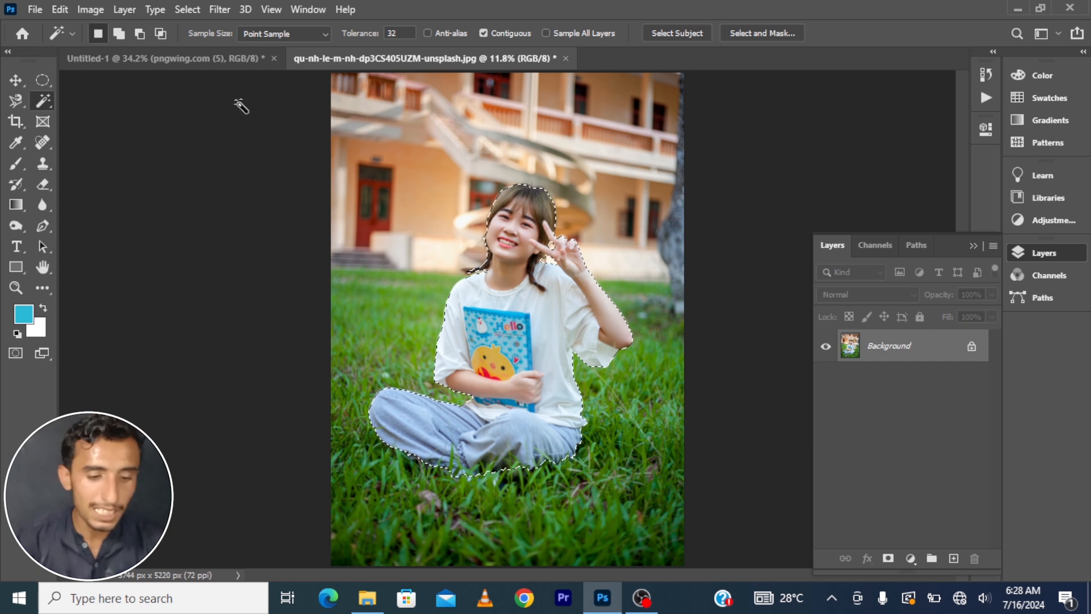
{"action": "left_click", "coordinate": [159, 58]}
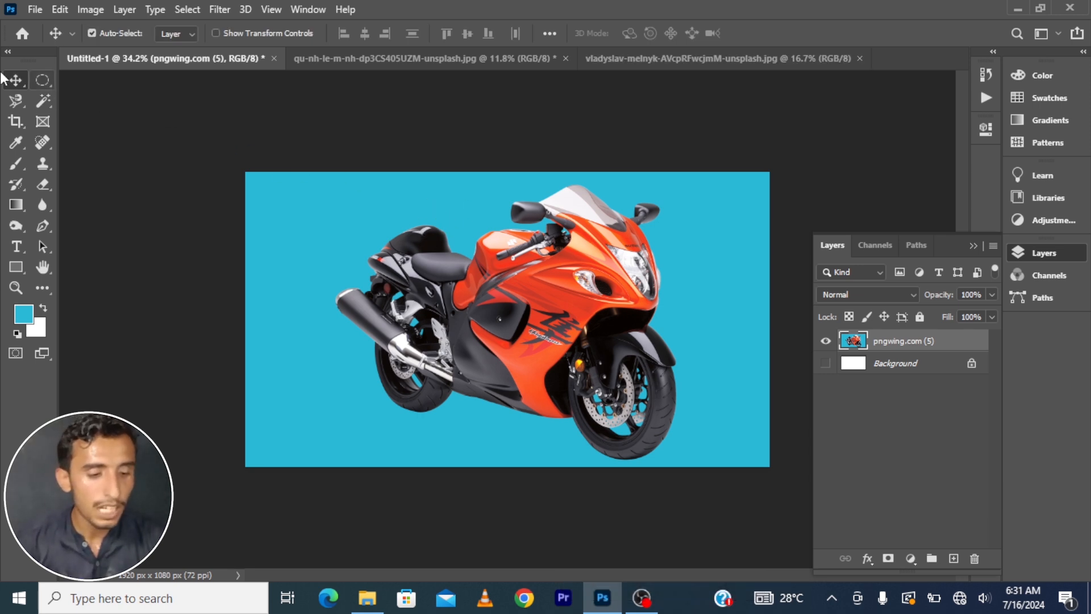
{"action": "left_click", "coordinate": [45, 100]}
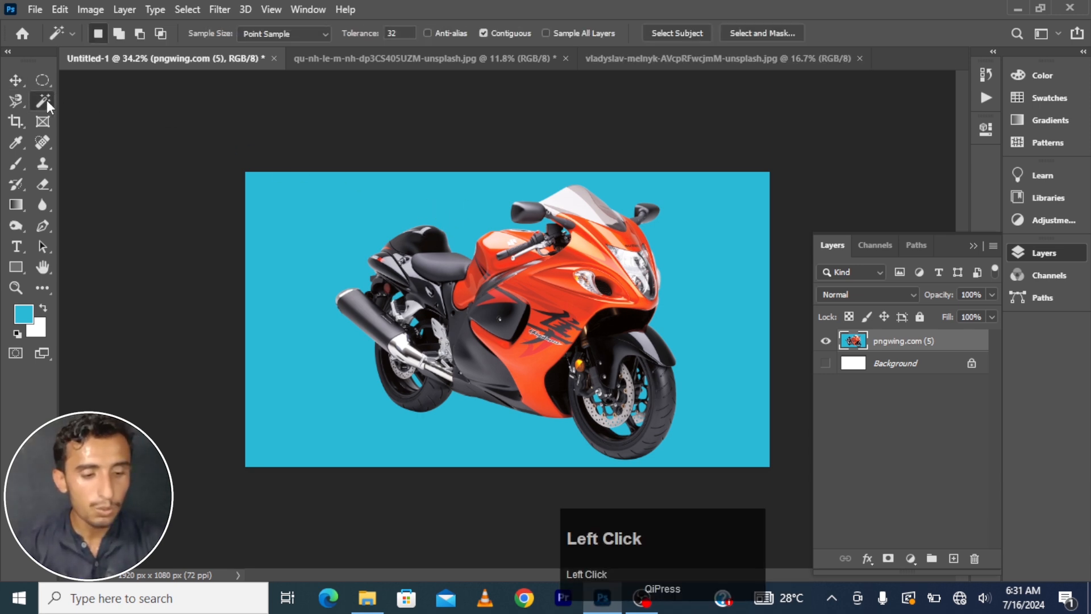
{"action": "left_click", "coordinate": [339, 220]}
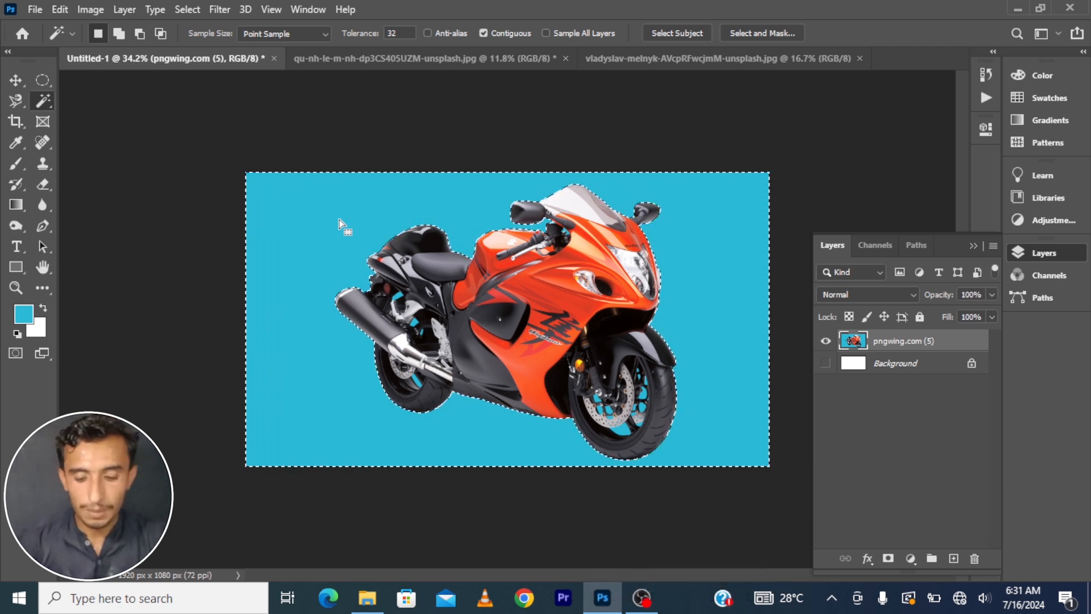
{"action": "key", "text": "Delete"}
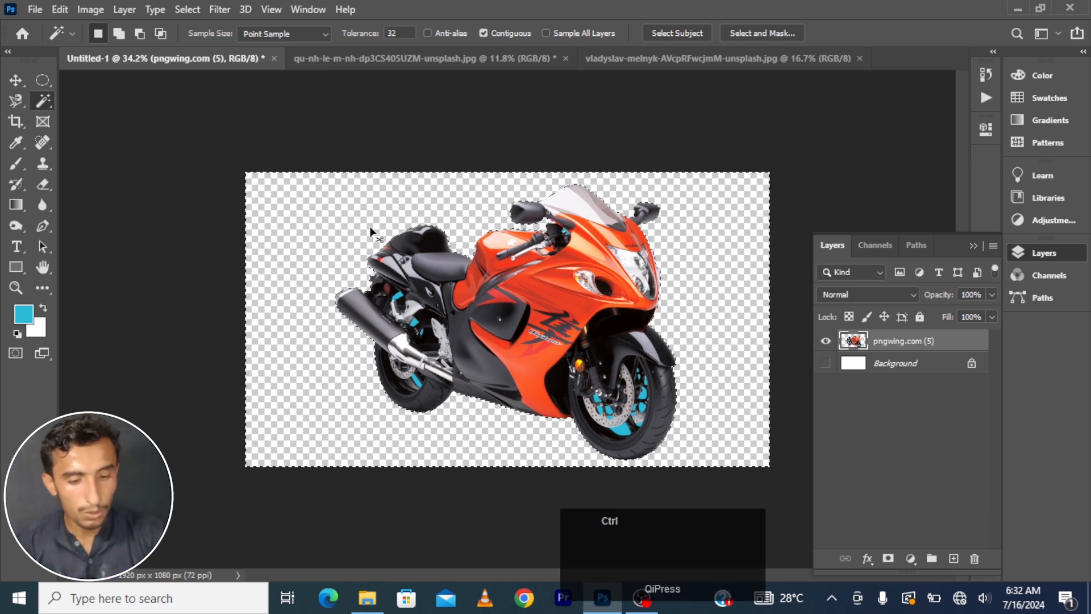
Step: Undo the deletion of the motorcycle's blue background and redo it
{"action": "key", "text": "ctrl+z"}
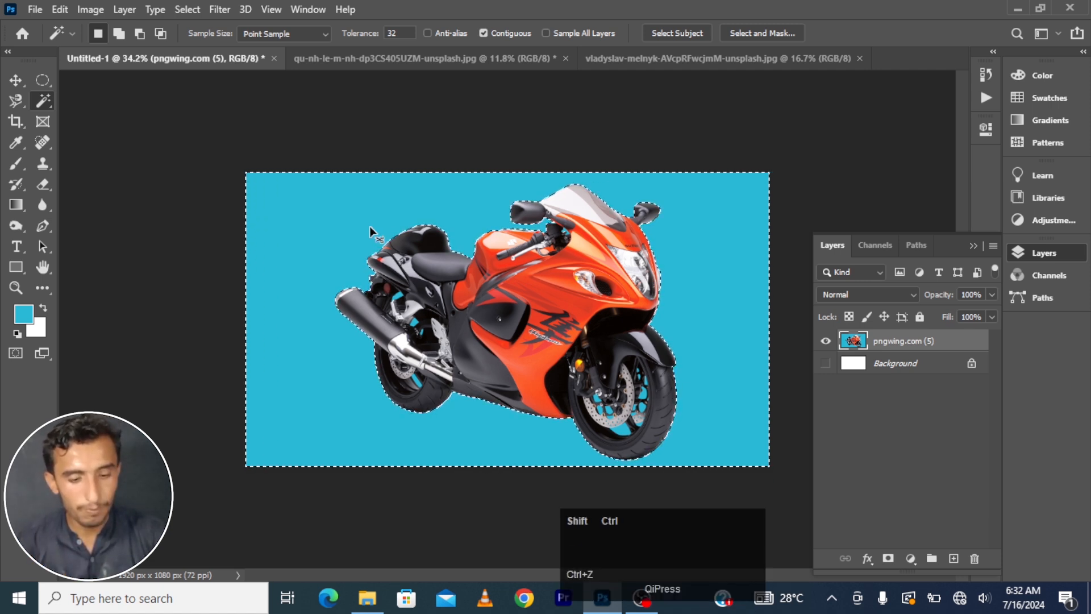
{"action": "key", "text": "ctrl+shift+z"}
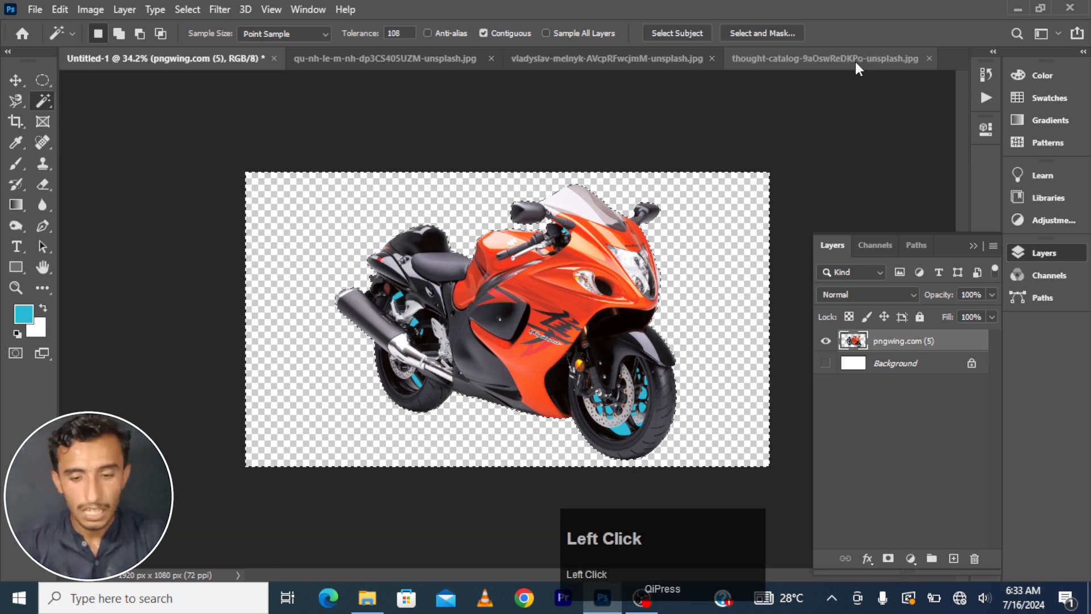
Step: Remove the pink backdrop from a duplicate layer of the avocado image, with the Background layer hidden, using the Magic Wand at tolerance 108
{"action": "left_click", "coordinate": [854, 62]}
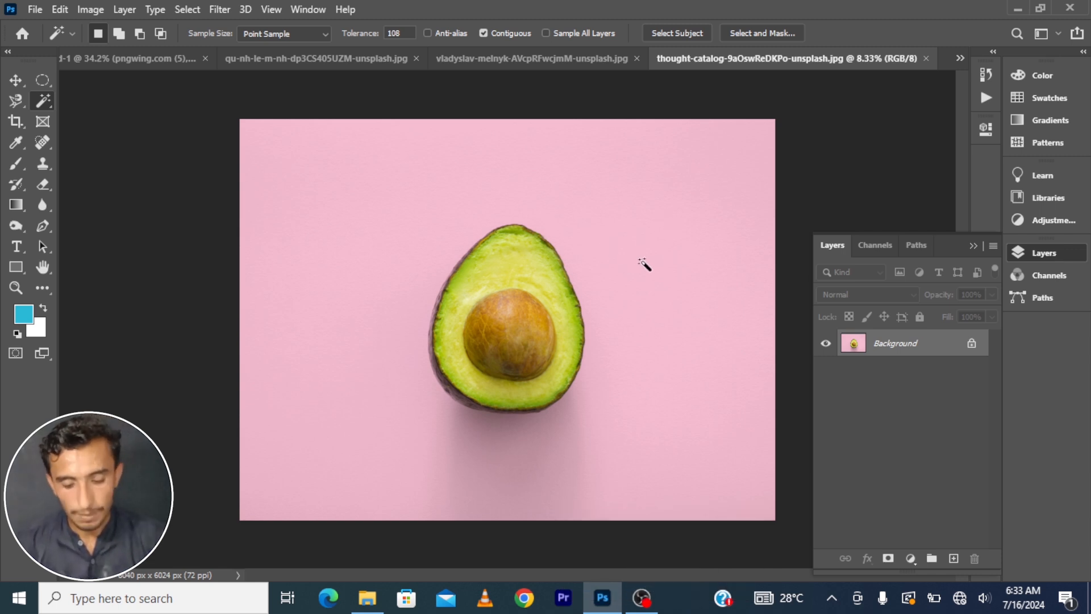
{"action": "key", "text": "ctrl+j"}
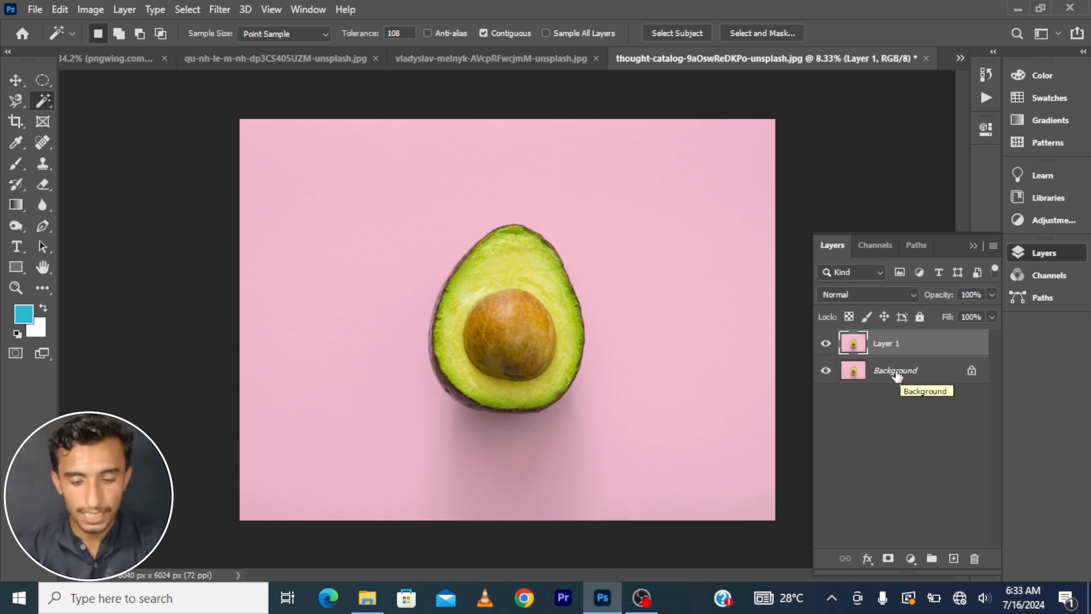
{"action": "left_click", "coordinate": [826, 373]}
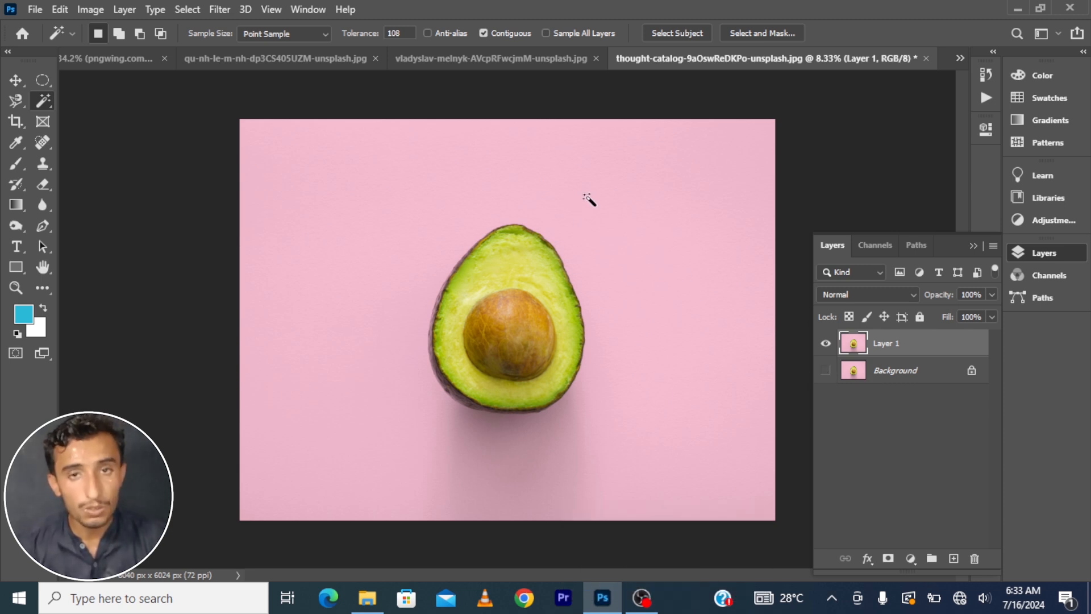
{"action": "left_click", "coordinate": [639, 183]}
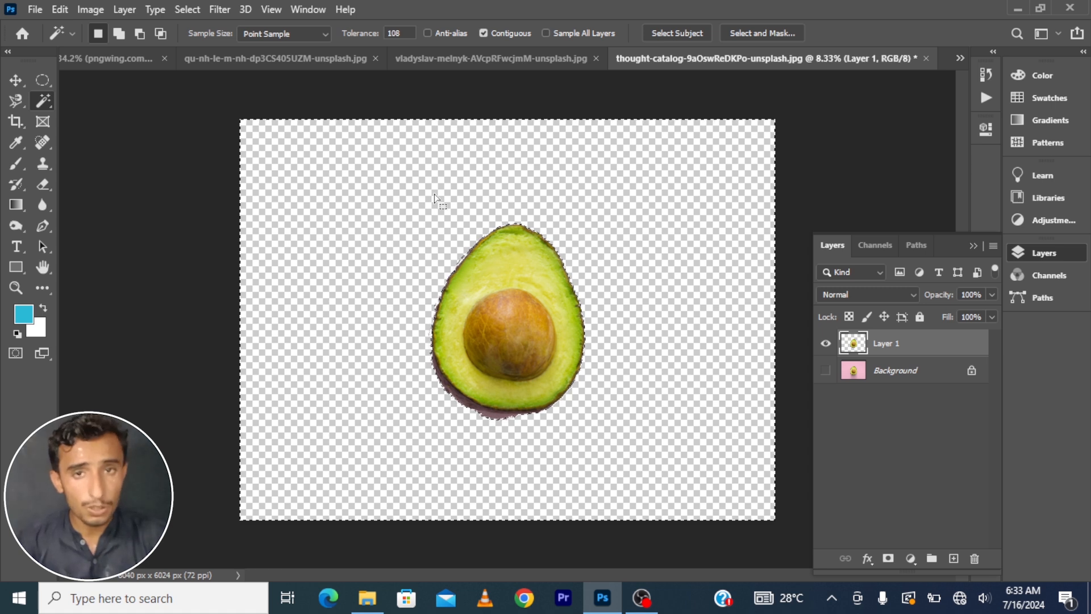
Step: In the paraglider photo, select different sky tones one at a time with the Magic Wand at tolerance 32, ending with the upper-right sky
{"action": "left_click", "coordinate": [453, 57]}
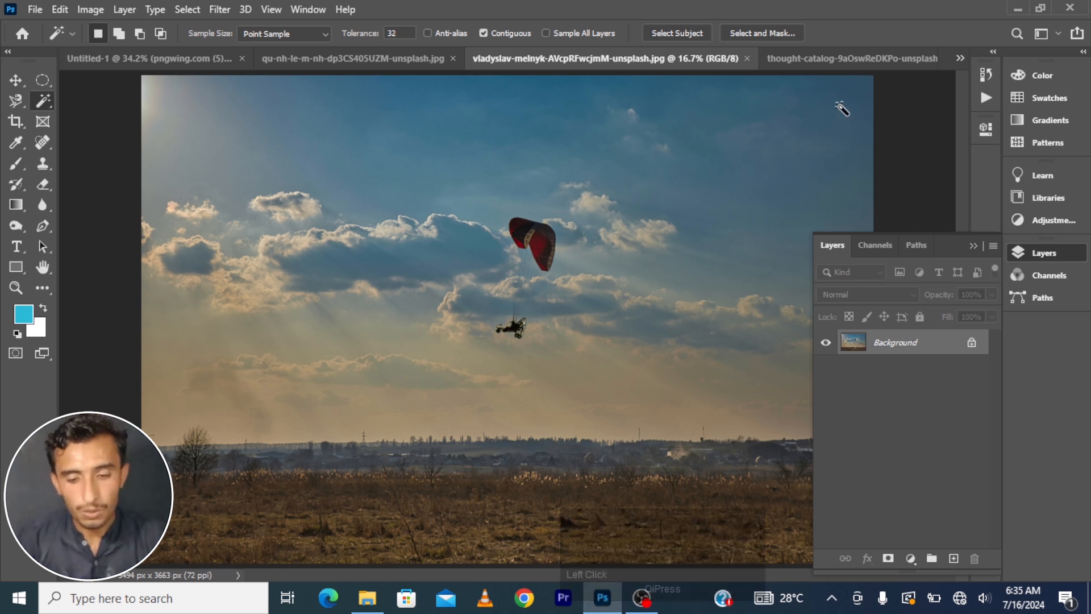
{"action": "left_click", "coordinate": [840, 107]}
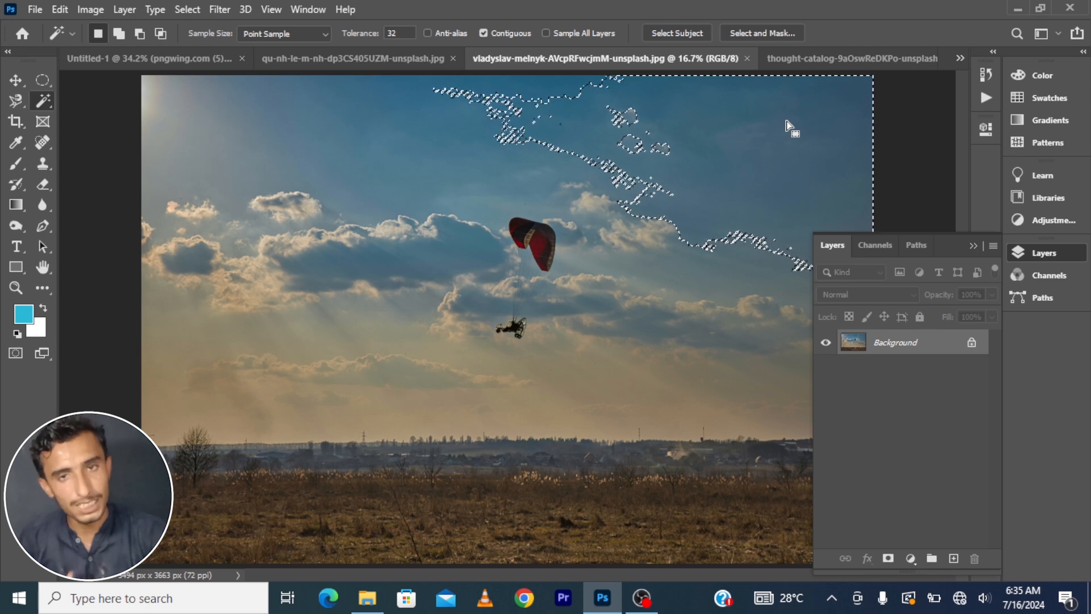
{"action": "left_click", "coordinate": [292, 98]}
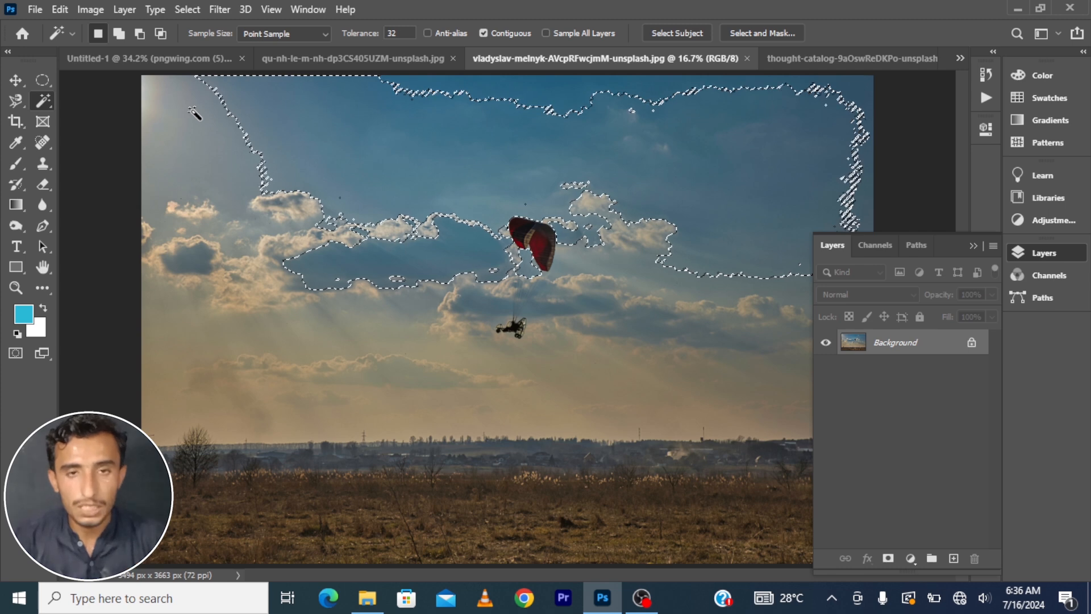
{"action": "left_click", "coordinate": [195, 113]}
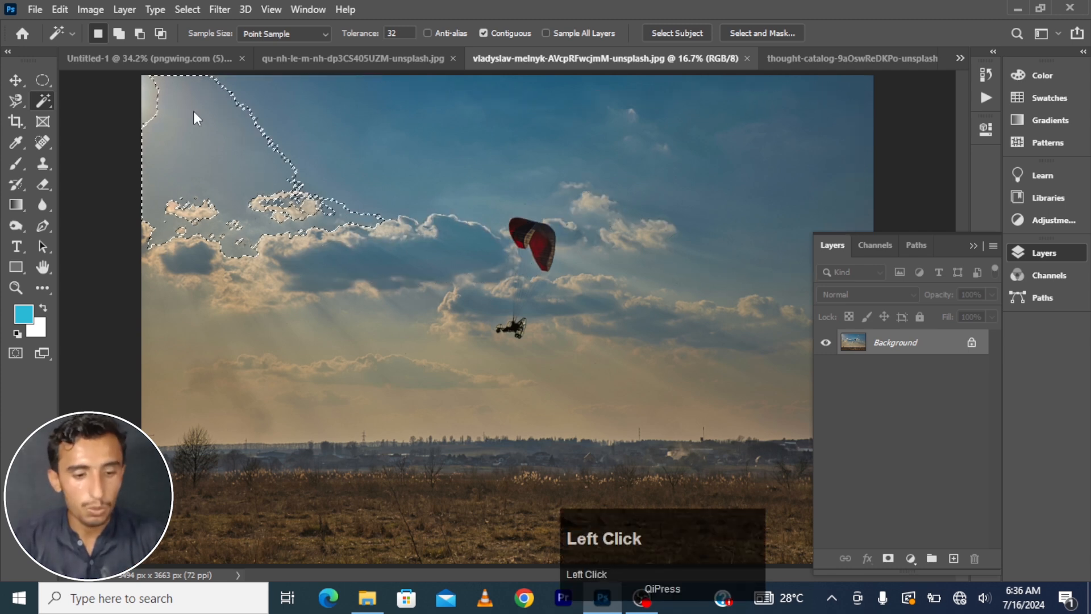
{"action": "left_click", "coordinate": [299, 112]}
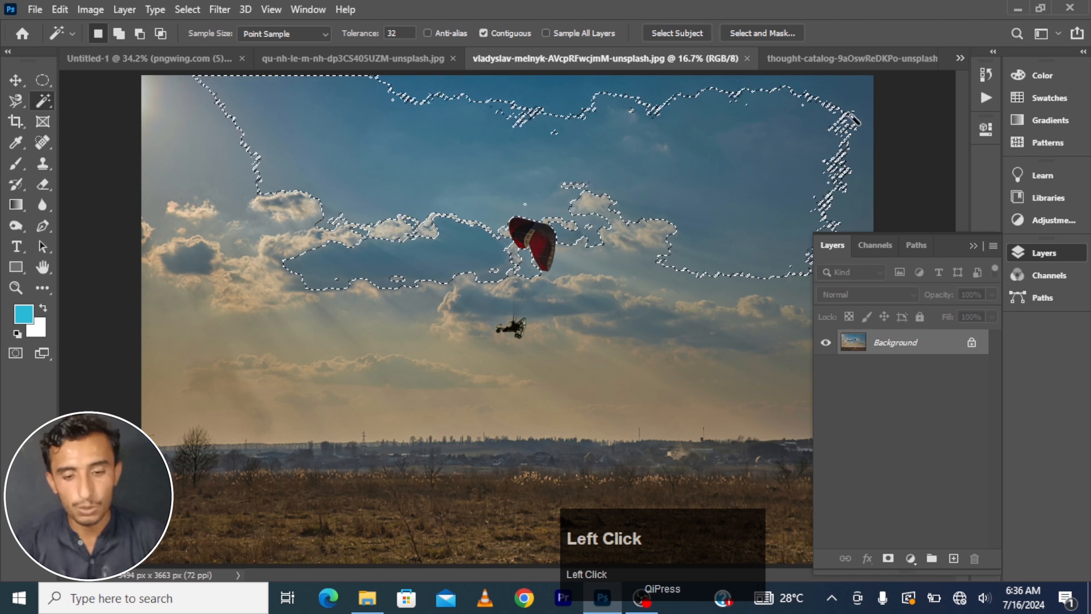
{"action": "left_click", "coordinate": [860, 105]}
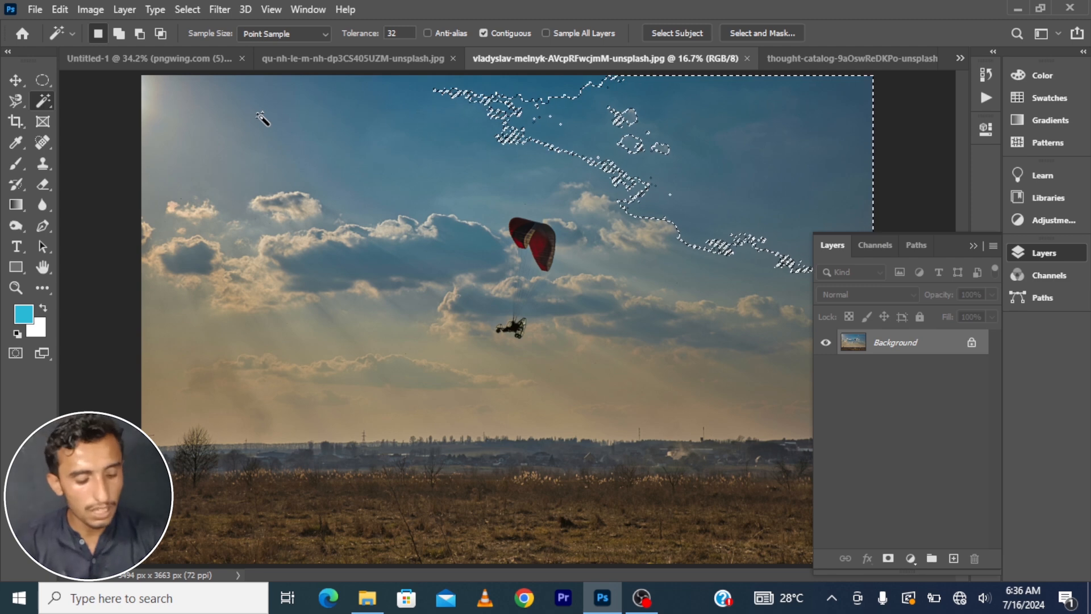
Step: Extend the Magic Wand selection with Add to selection over the upper-left and central sky and the blue clouds
{"action": "key", "text": "shift"}
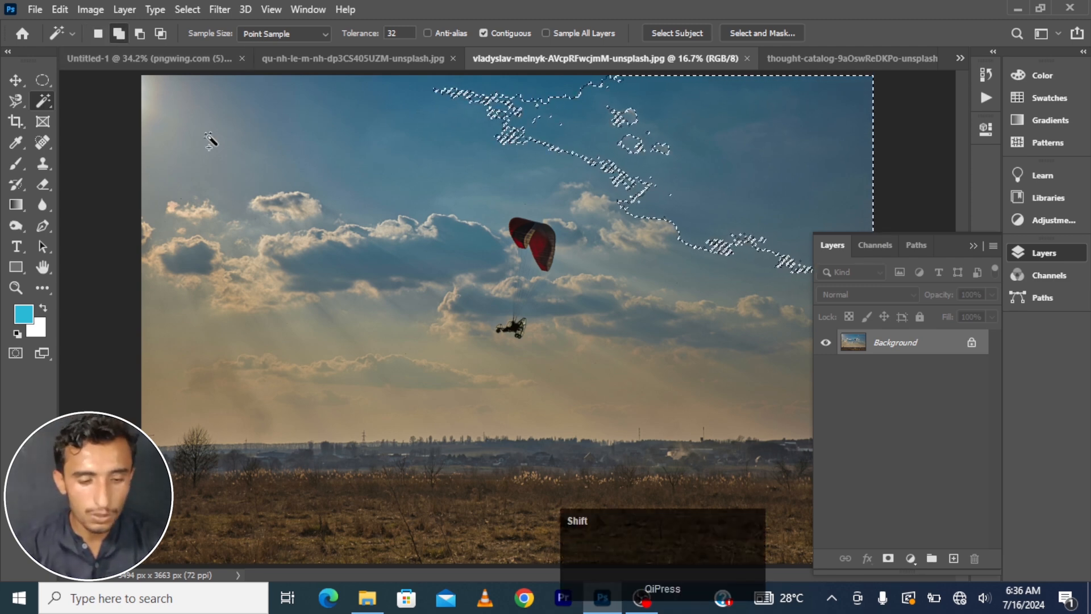
{"action": "left_click", "coordinate": [237, 100], "text": "shift"}
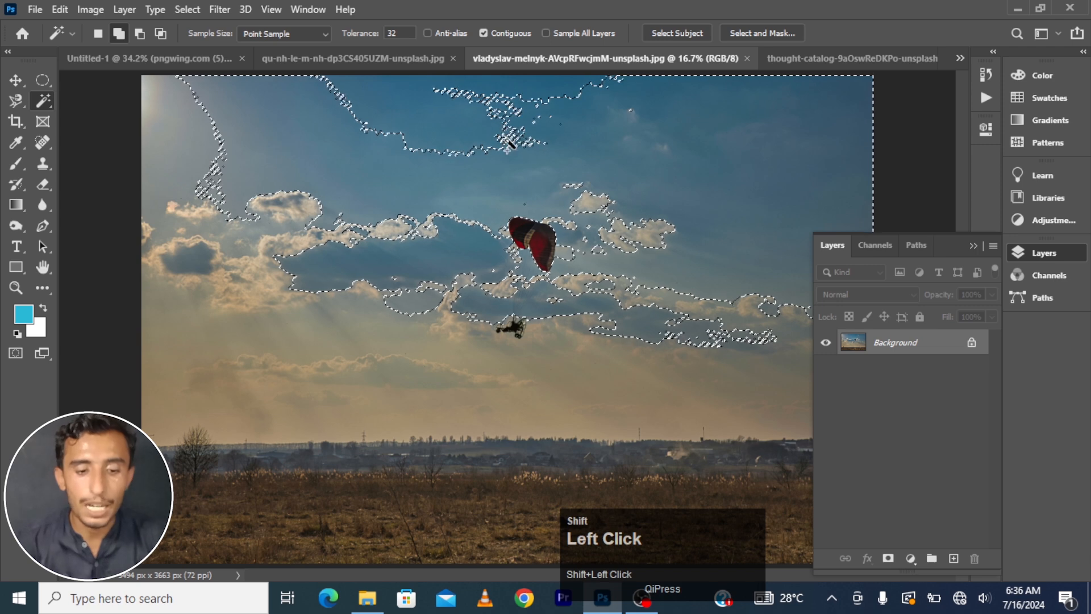
{"action": "left_click", "coordinate": [398, 98], "text": "shift"}
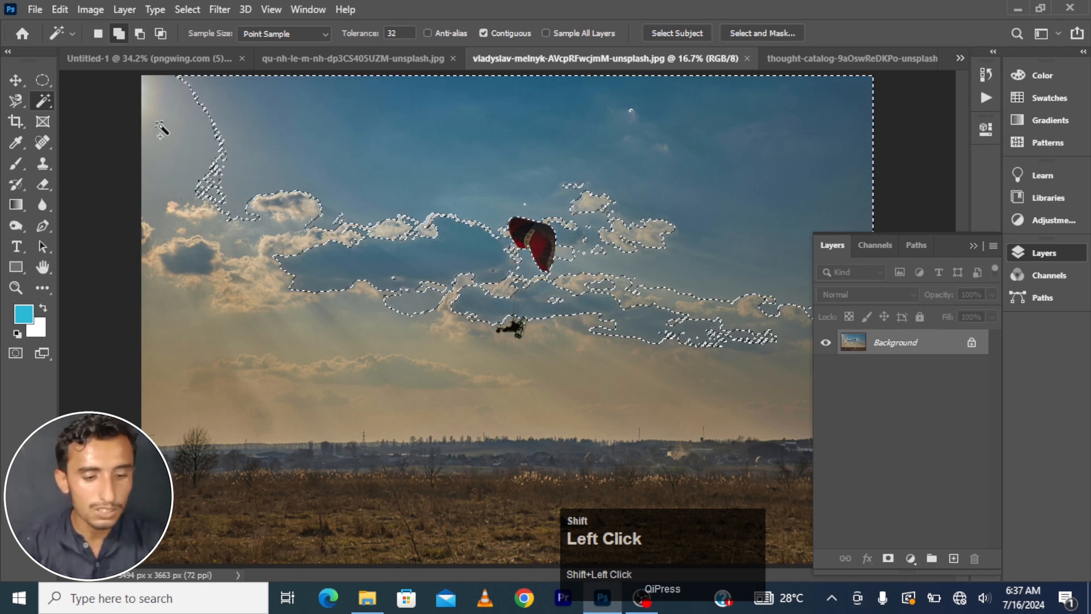
{"action": "left_click", "coordinate": [427, 257], "text": "shift"}
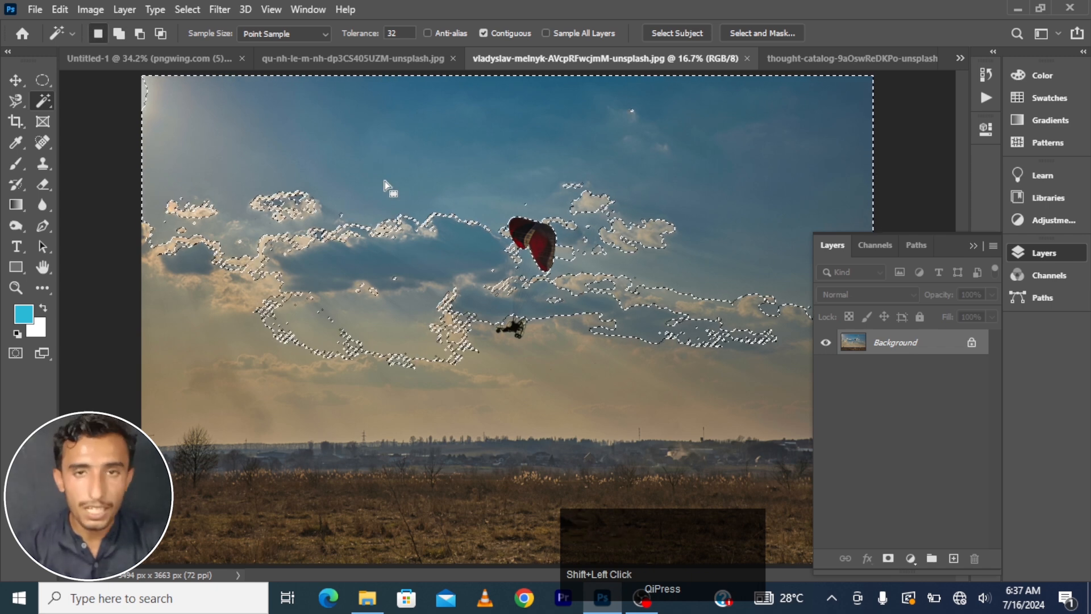
Step: Subtract the pale sky near the sun and the central blue sky from the Magic Wand selection
{"action": "key", "text": "alt"}
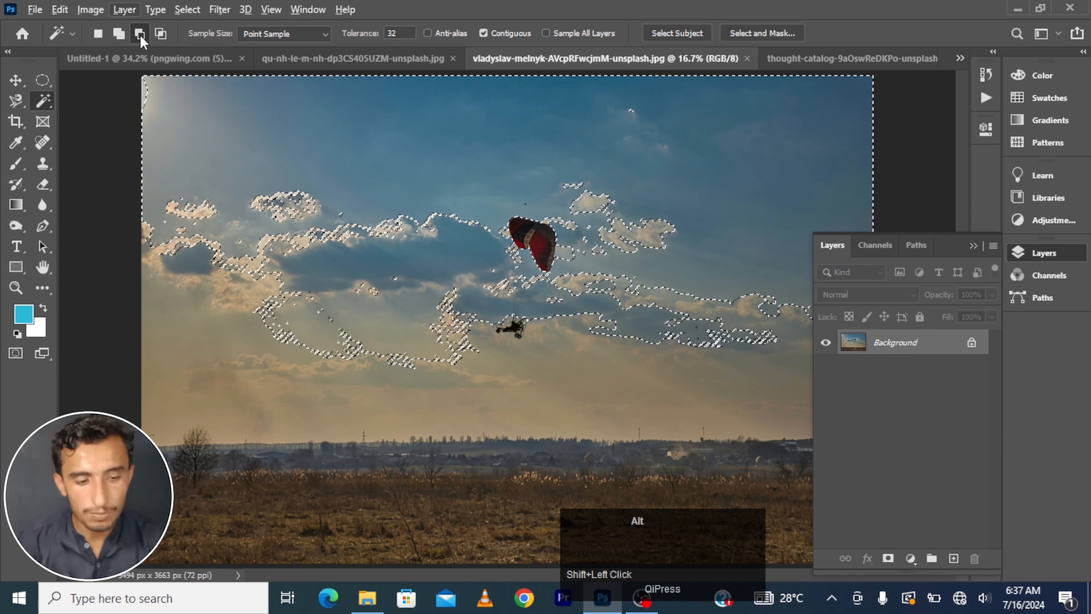
{"action": "left_click", "coordinate": [214, 146], "text": "alt"}
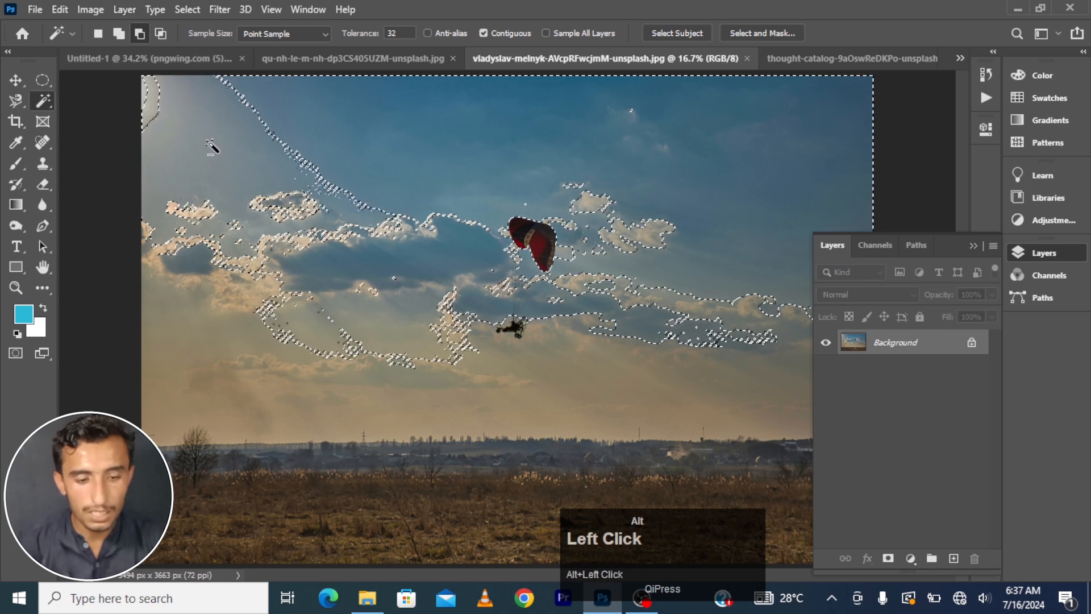
{"action": "left_click", "coordinate": [352, 132], "text": "alt"}
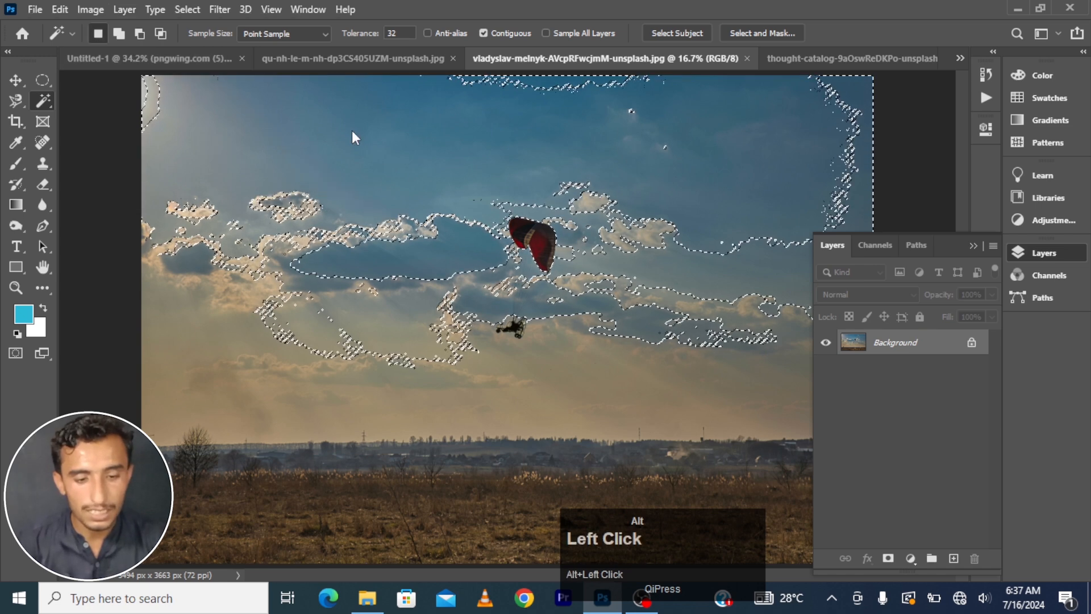
Step: Subtract the blue cloud beside the paraglider and the upper sky from the Magic Wand selection, and clear the remaining selection
{"action": "left_click", "coordinate": [421, 269], "text": "alt"}
{"action": "left_click", "coordinate": [585, 81], "text": "alt"}
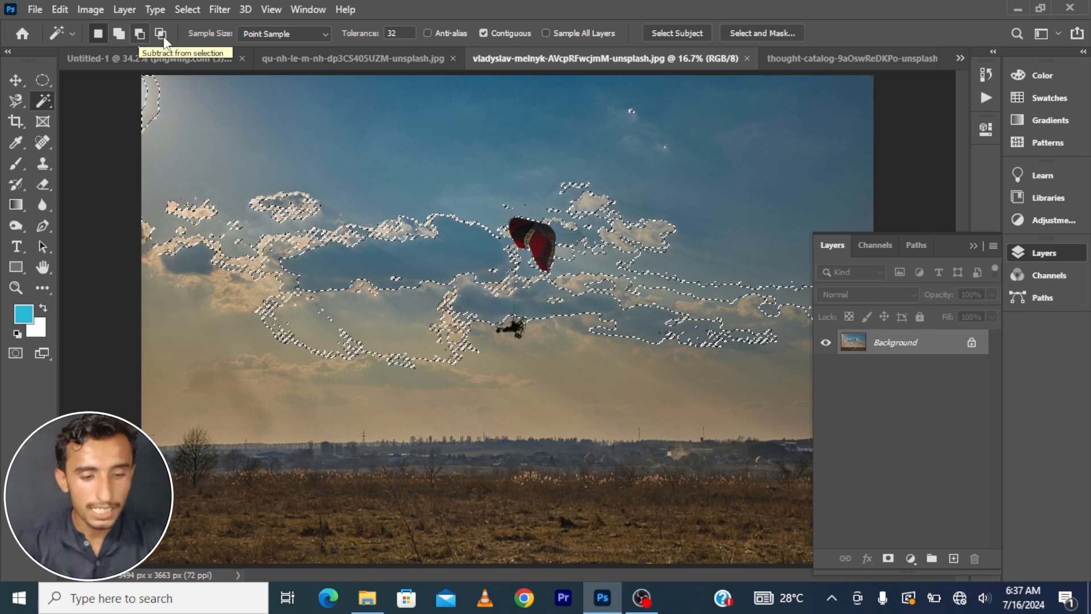
{"action": "key", "text": "ctrl+d"}
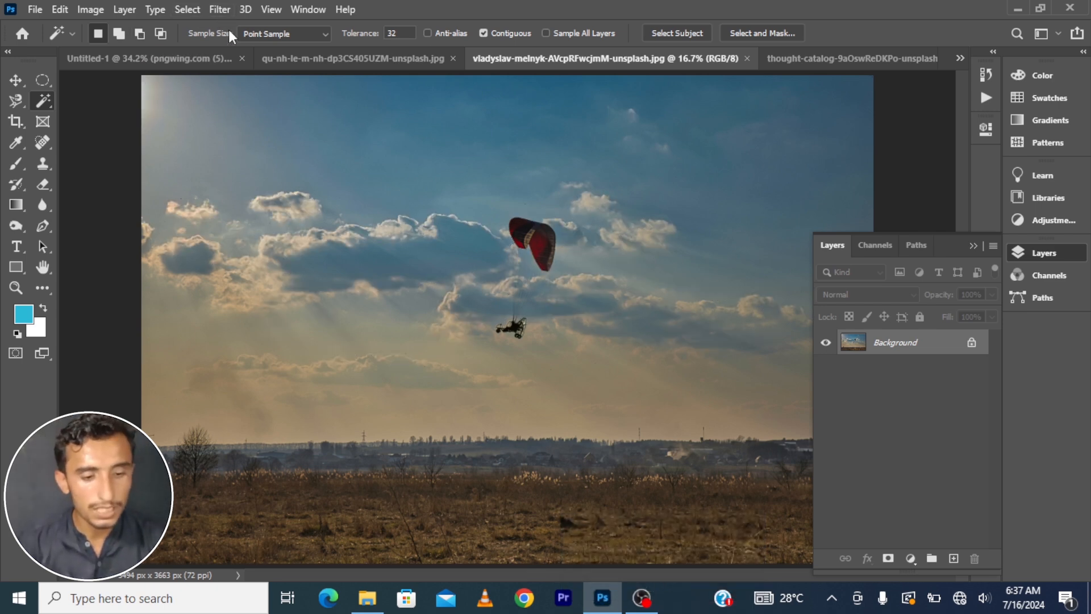
Step: Set the Magic Wand sample size to 3 by 3 Average and select the upper central sky
{"action": "left_click", "coordinate": [317, 38]}
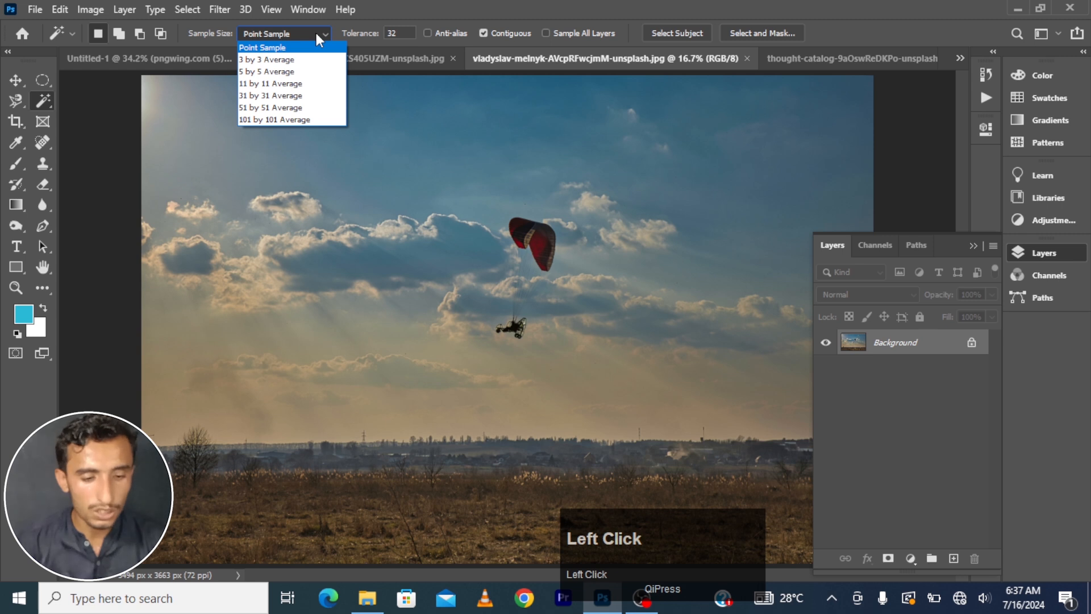
{"action": "left_click", "coordinate": [307, 63]}
{"action": "left_click", "coordinate": [437, 120]}
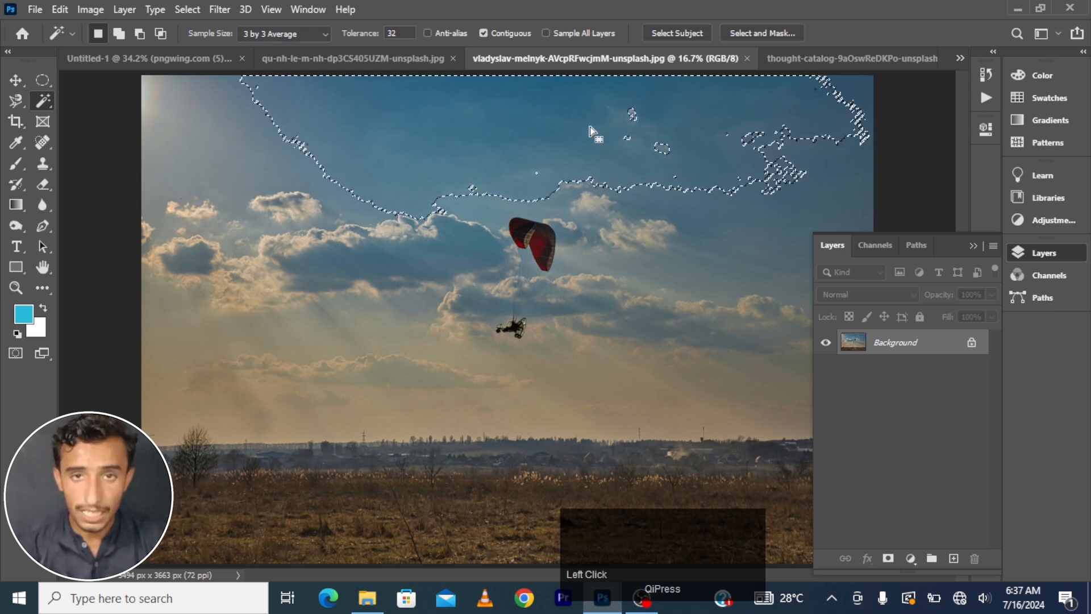
Step: Set the sample size to 101 by 101 Average and select the pale sky near the sun, followed by the upper central sky
{"action": "left_click", "coordinate": [313, 35]}
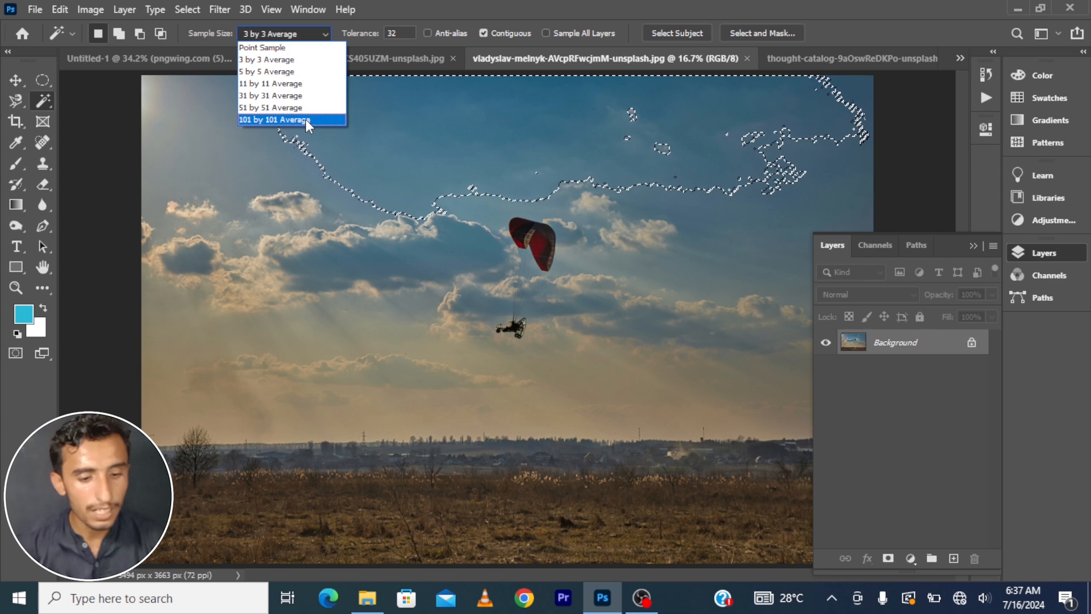
{"action": "left_click", "coordinate": [305, 120]}
{"action": "left_click", "coordinate": [224, 152]}
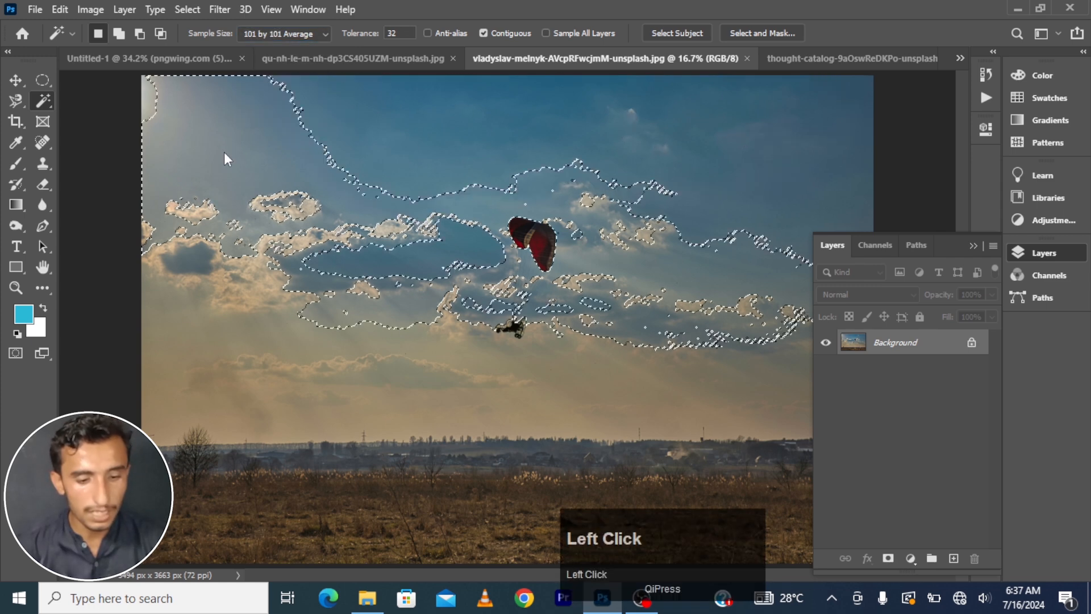
{"action": "left_click", "coordinate": [523, 121]}
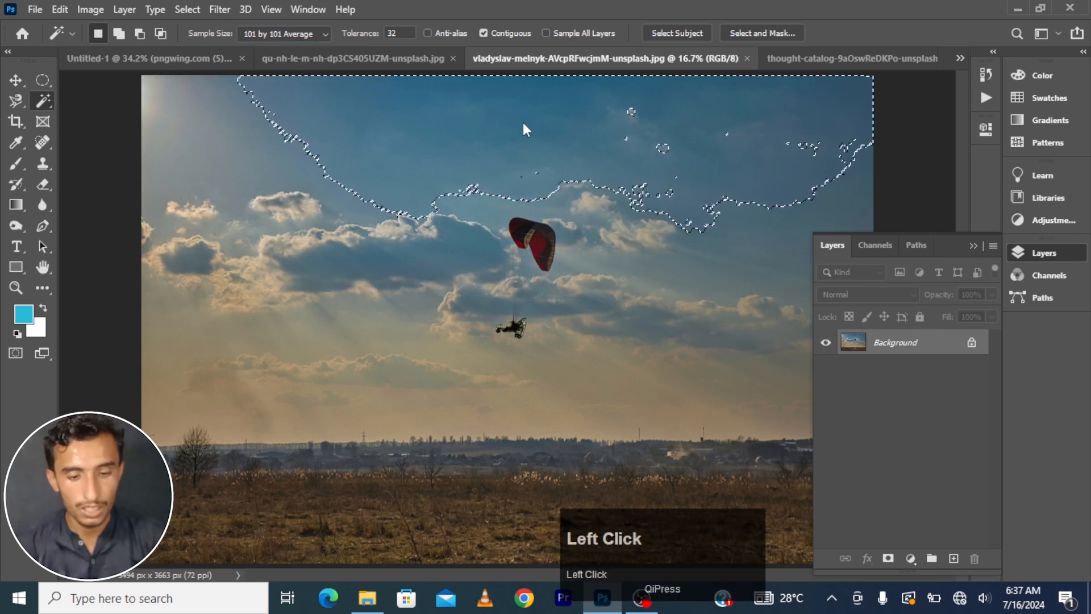
Step: Set the sample size back to Point Sample, clear the selection and select the upper-right sky
{"action": "left_click", "coordinate": [309, 34]}
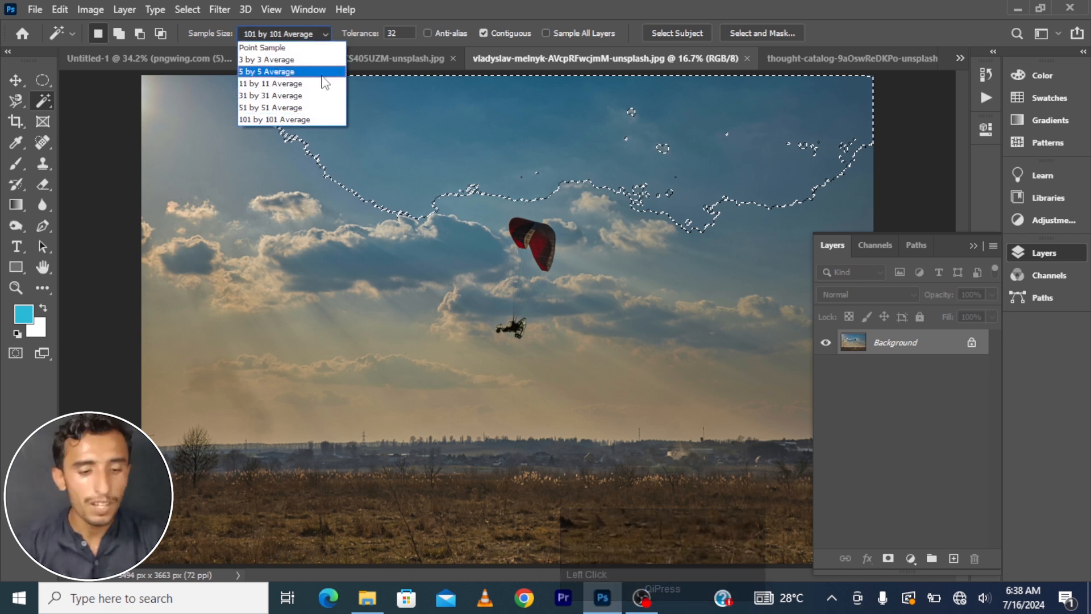
{"action": "left_click", "coordinate": [314, 49]}
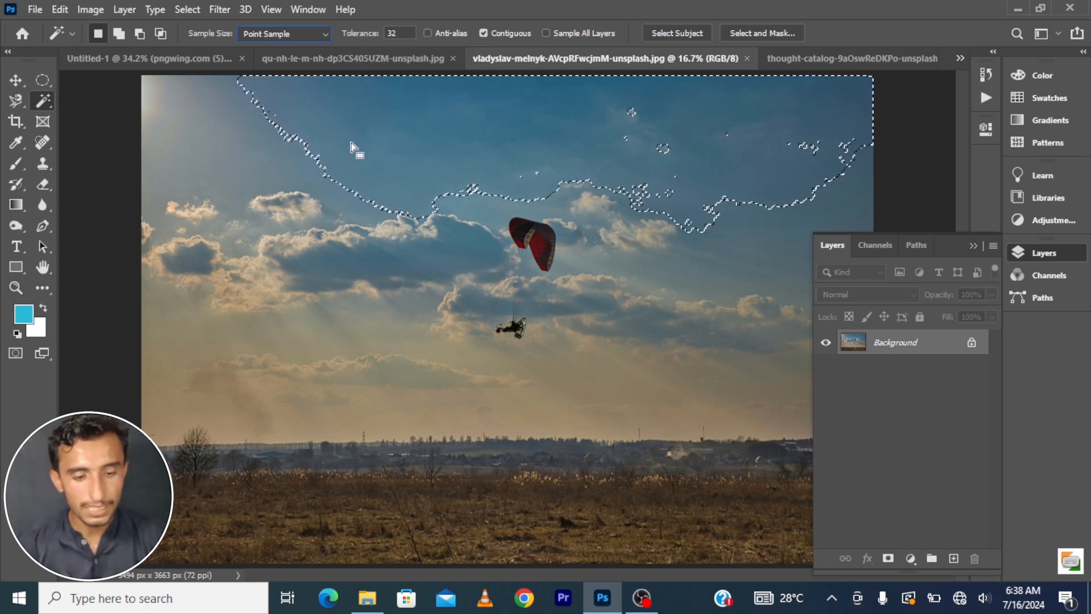
{"action": "key", "text": "ctrl+d"}
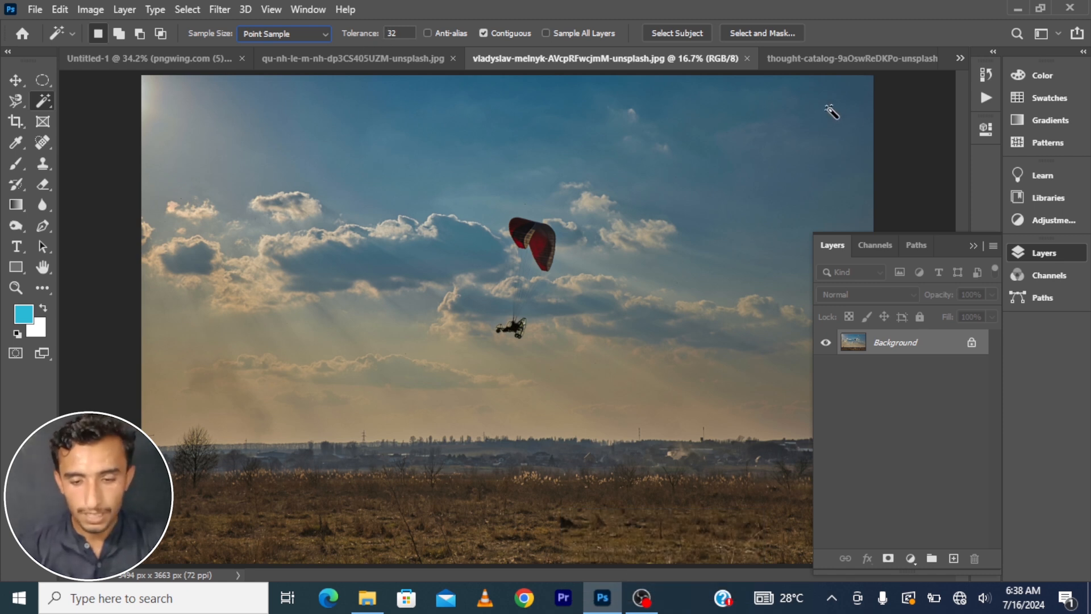
{"action": "left_click", "coordinate": [794, 107]}
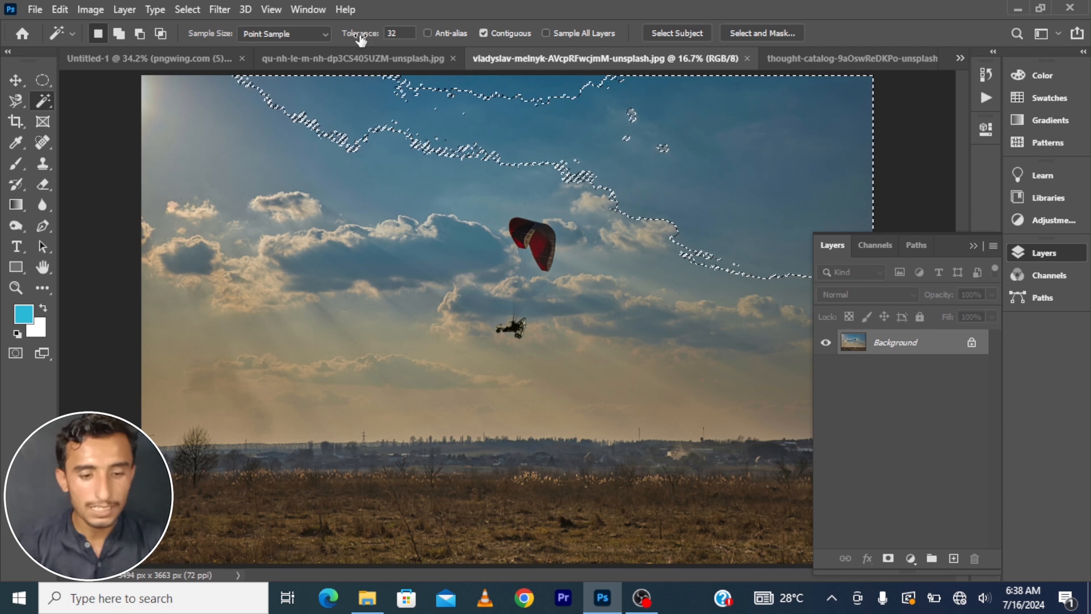
Step: Set the Magic Wand tolerance to 113 and make a new selection from the upper-left sky
{"action": "left_click", "coordinate": [402, 33]}
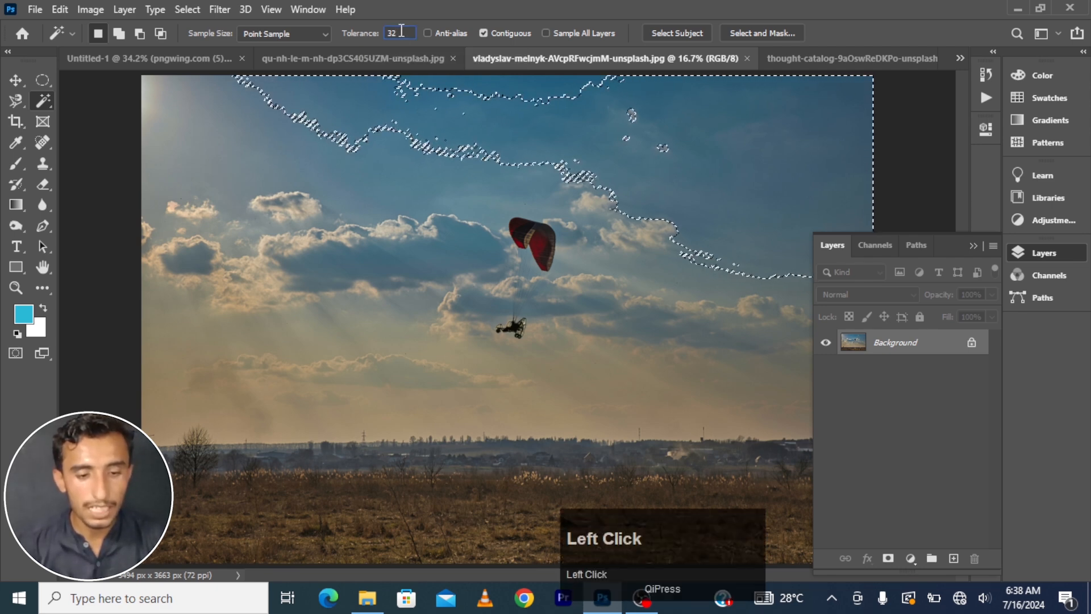
{"action": "left_click", "coordinate": [352, 36]}
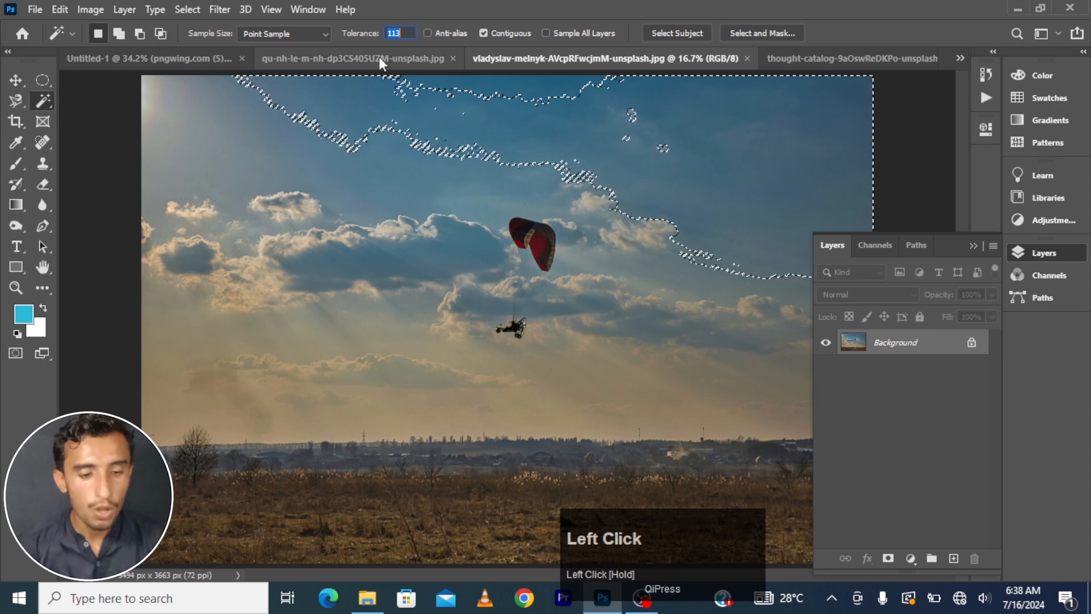
{"action": "left_click", "coordinate": [243, 117]}
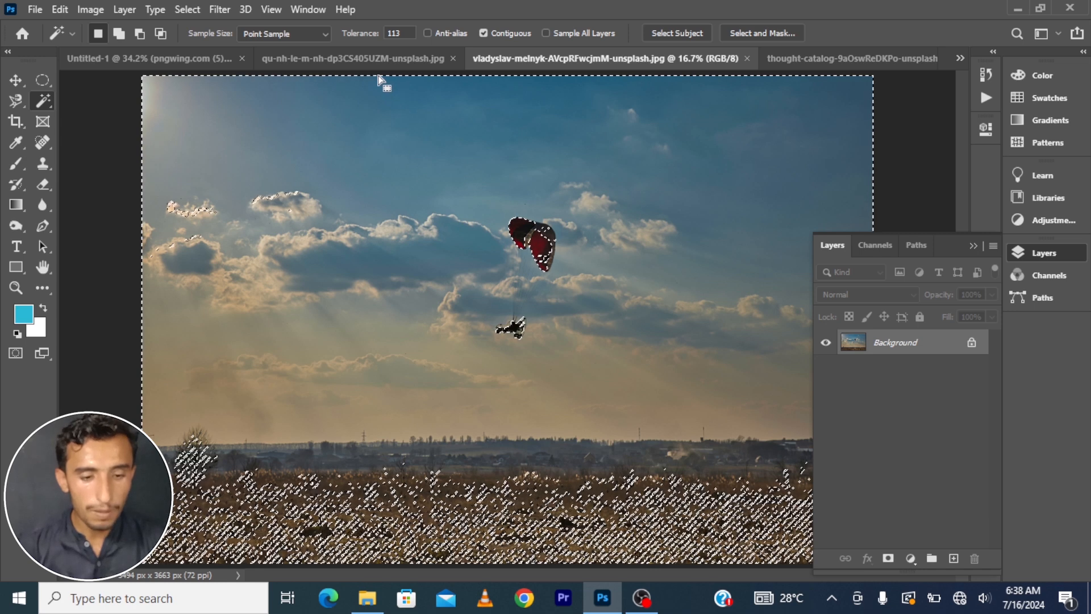
Step: Lower the Magic Wand tolerance to 23 and make a new selection from the left part of the sky above the clouds
{"action": "left_click", "coordinate": [356, 35]}
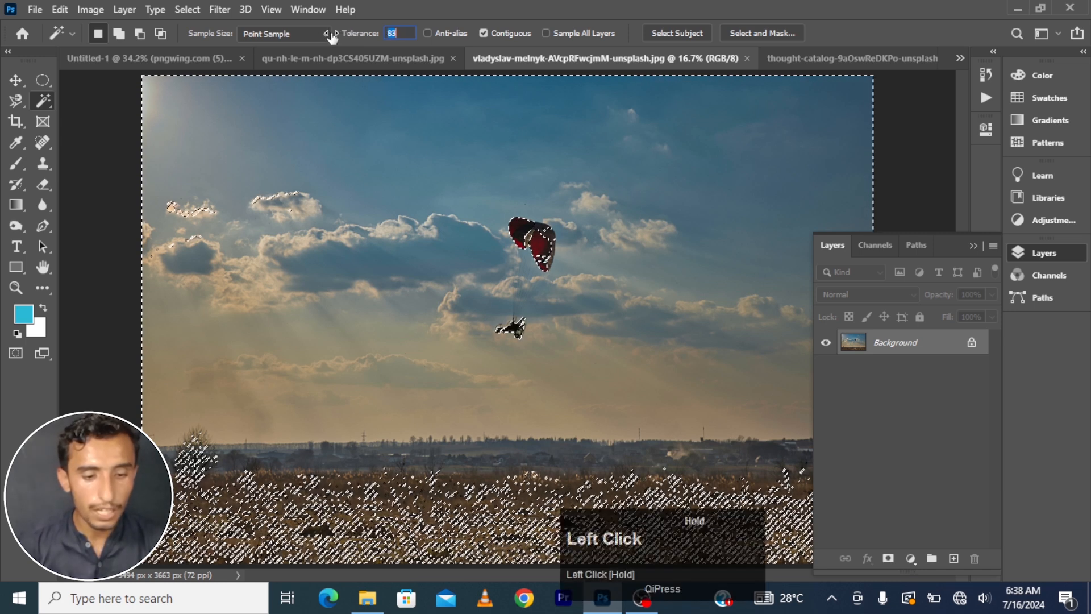
{"action": "left_click_drag", "start_coordinate": [290, 46], "coordinate": [275, 46]}
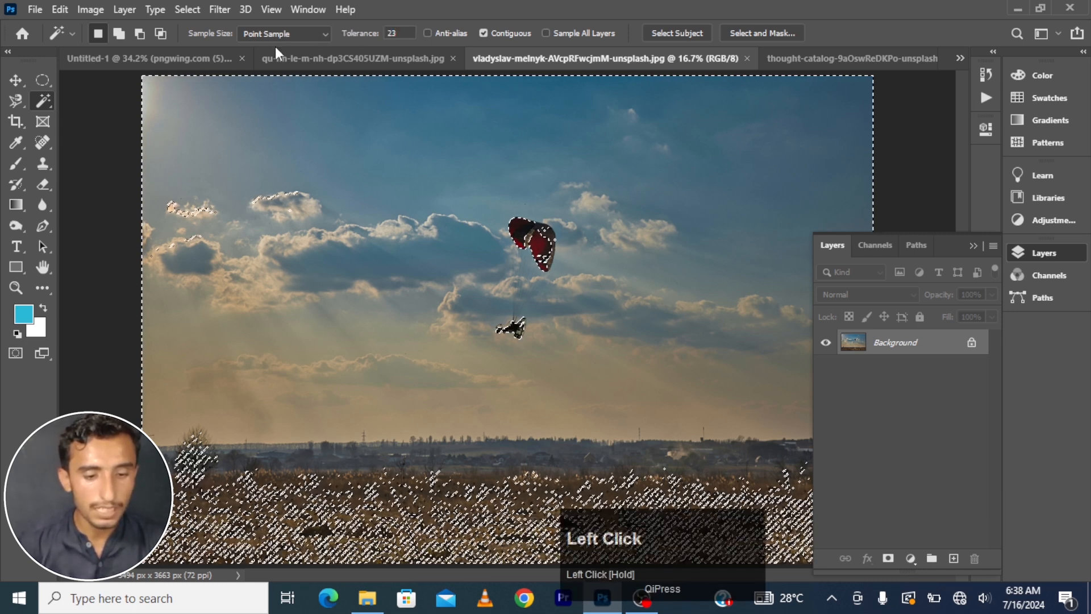
{"action": "left_click", "coordinate": [281, 155]}
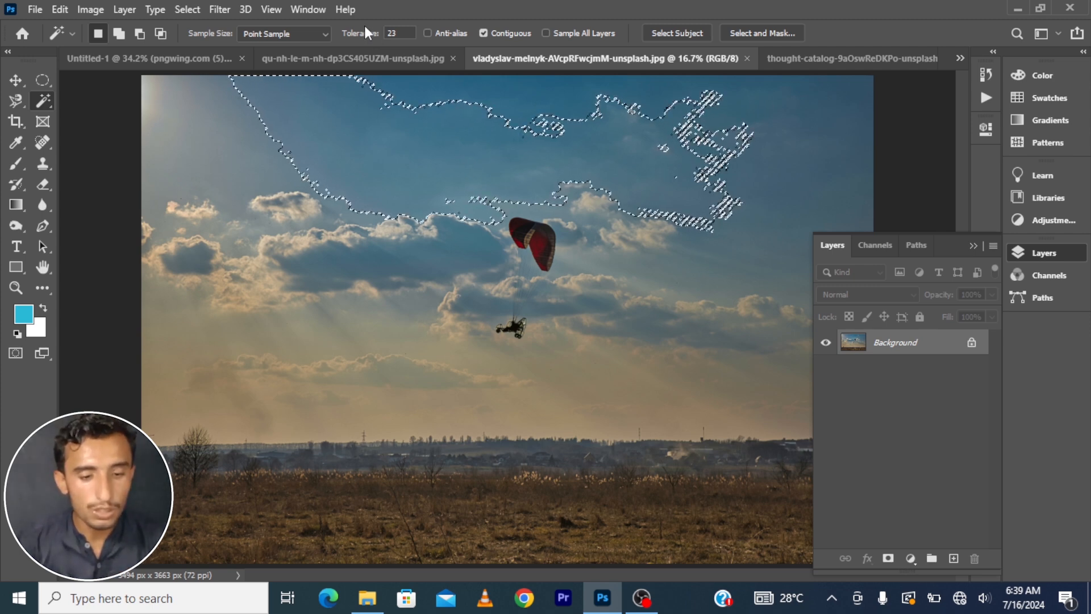
Step: Set the tolerance to 32 and select only the upper blue stripe in Untitled-2.jpg with Contiguous enabled
{"action": "mouse_move", "coordinate": [363, 34]}
{"action": "left_mouse_down"}
{"action": "mouse_move", "coordinate": [388, 44]}
{"action": "mouse_move", "coordinate": [375, 42]}
{"action": "left_mouse_up"}
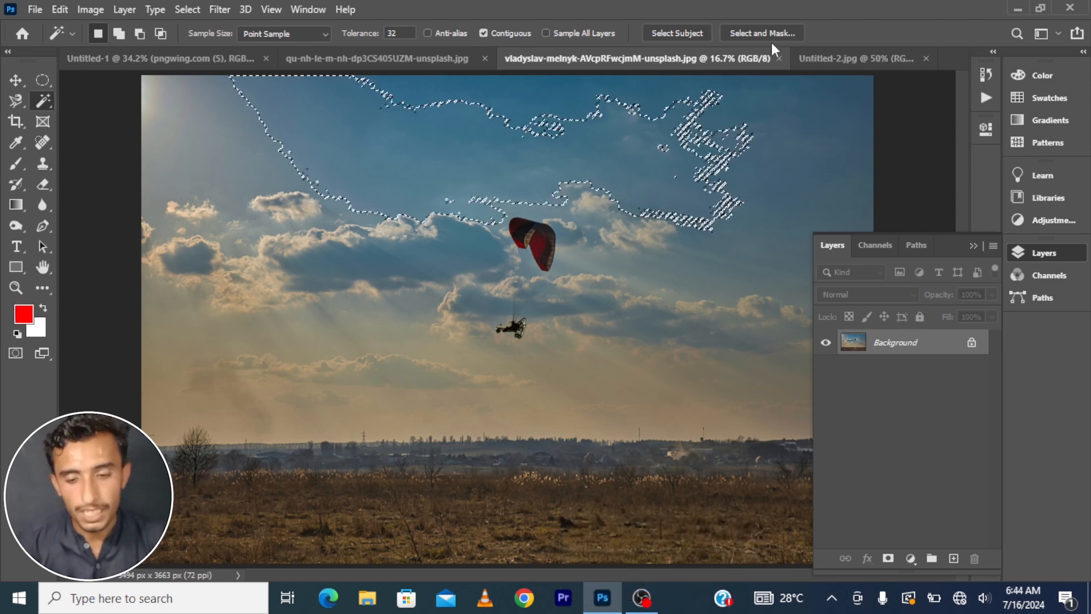
{"action": "left_click", "coordinate": [841, 58]}
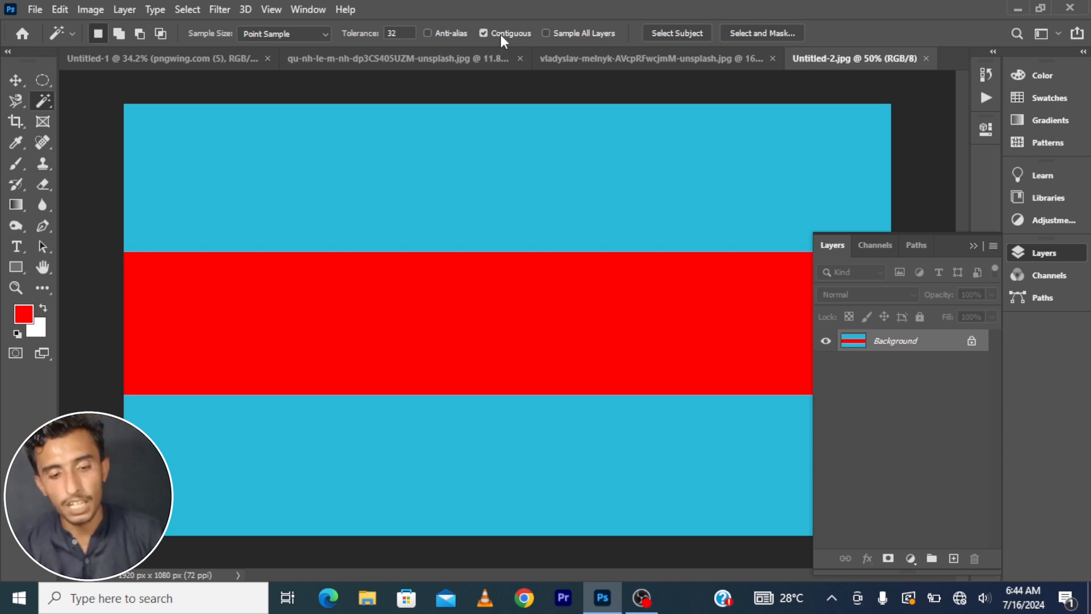
{"action": "left_click", "coordinate": [446, 172]}
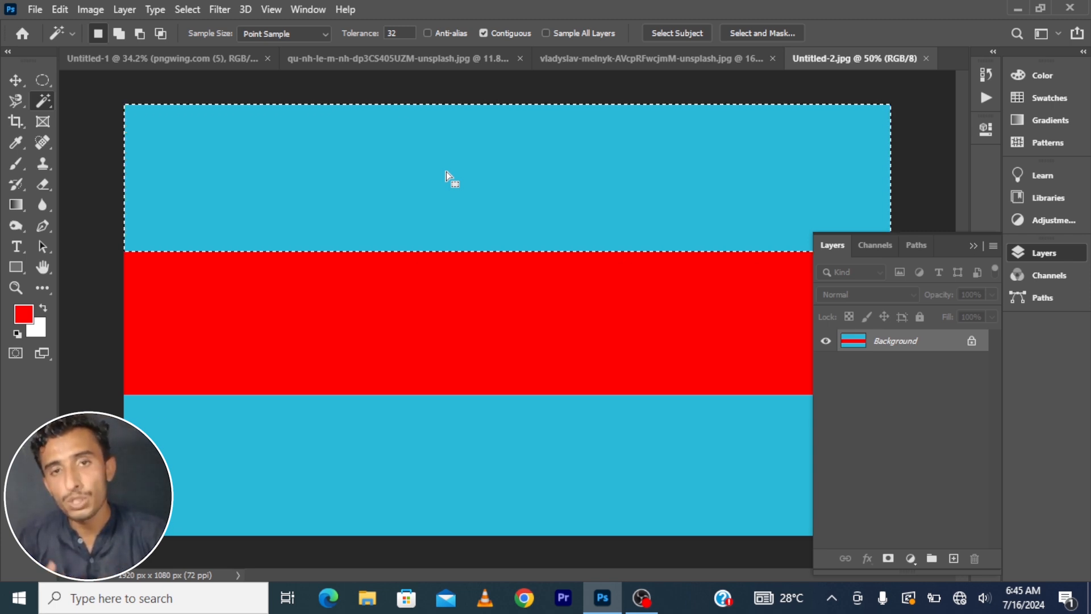
Step: Clear the selection, disable Contiguous and select both blue stripes at once with the Magic Wand
{"action": "key", "text": "ctrl+d"}
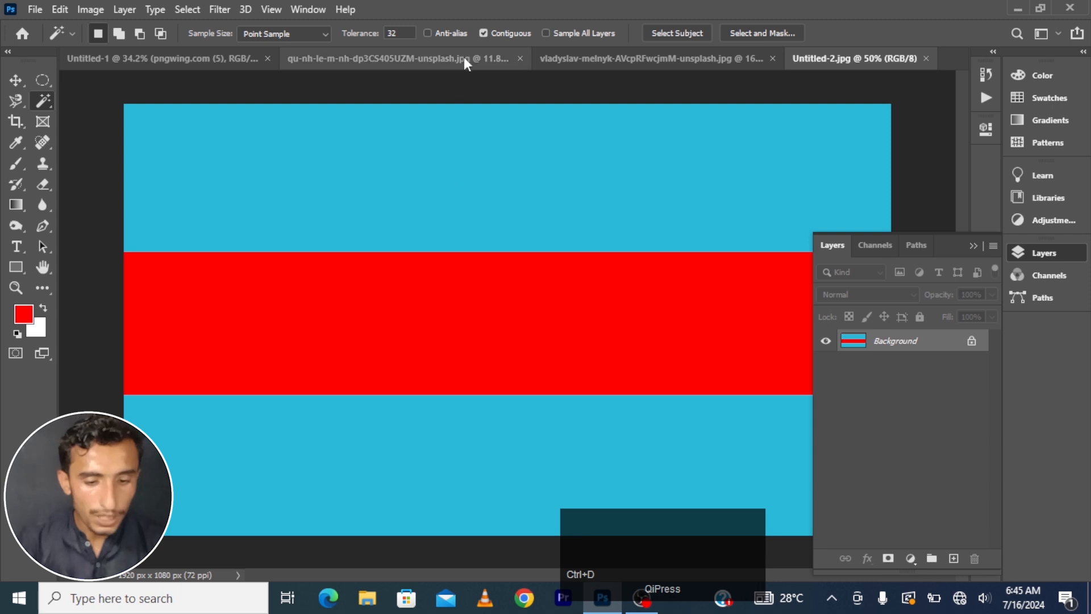
{"action": "left_click", "coordinate": [484, 33]}
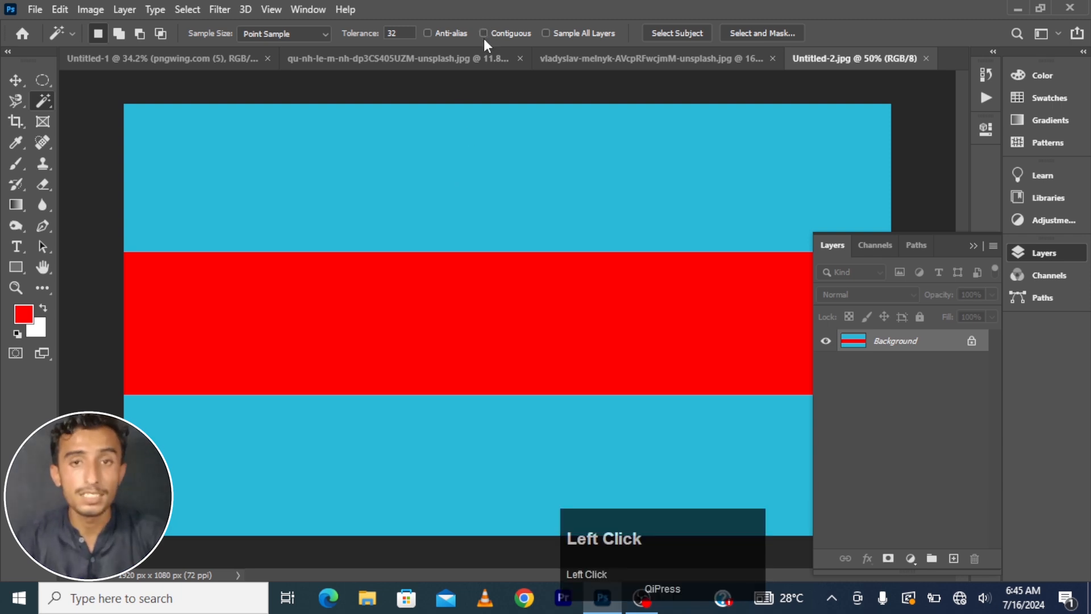
{"action": "left_click", "coordinate": [479, 151]}
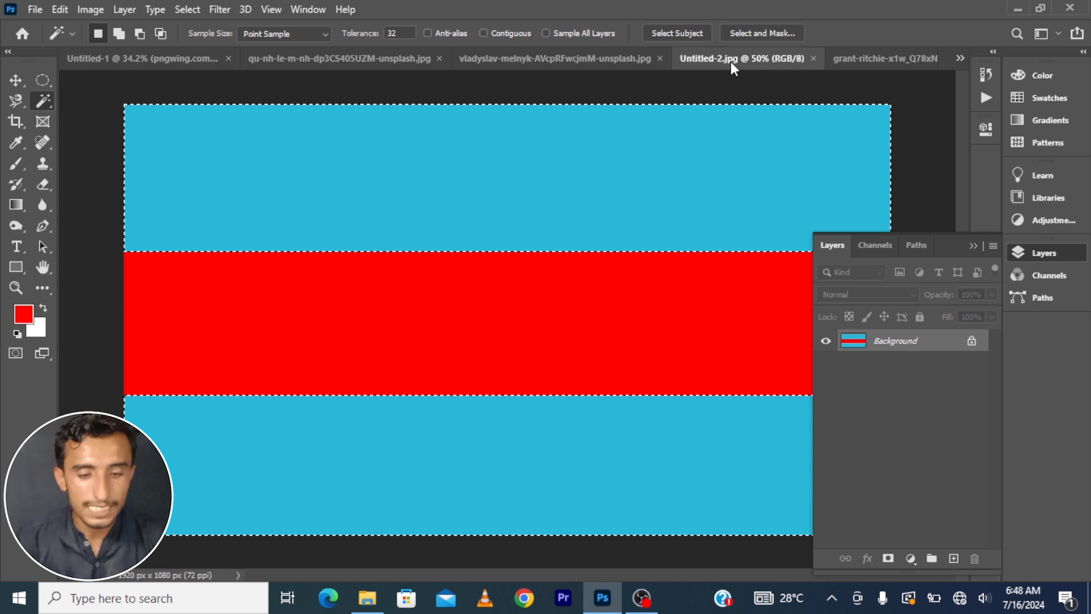
Step: In the grant-ritchie valley photo, enable Contiguous and select the dark shaded hillside beside the road with the Magic Wand
{"action": "left_click", "coordinate": [859, 55]}
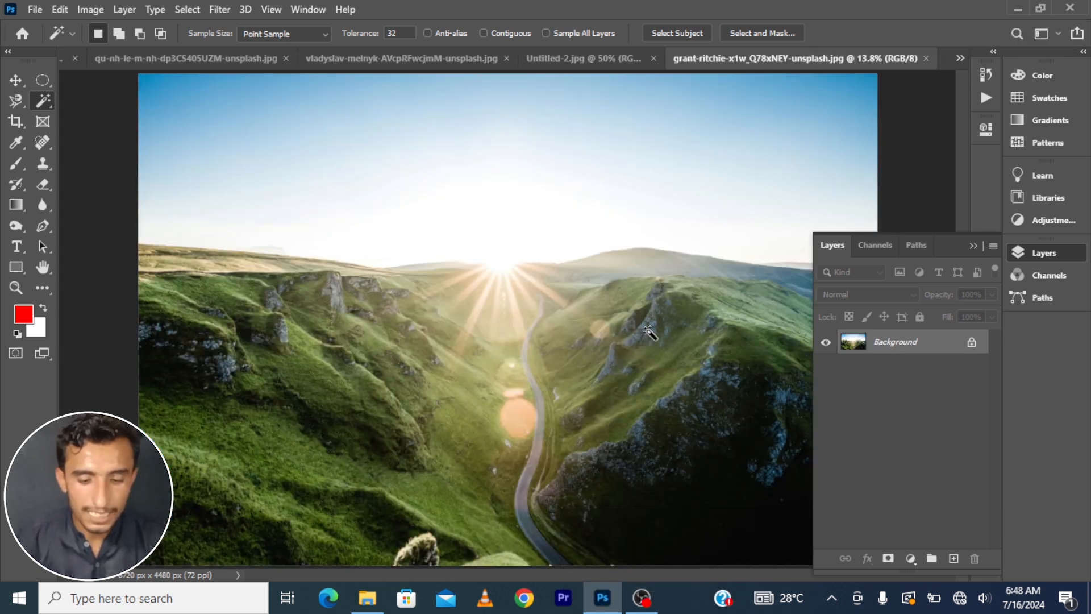
{"action": "left_click", "coordinate": [484, 33]}
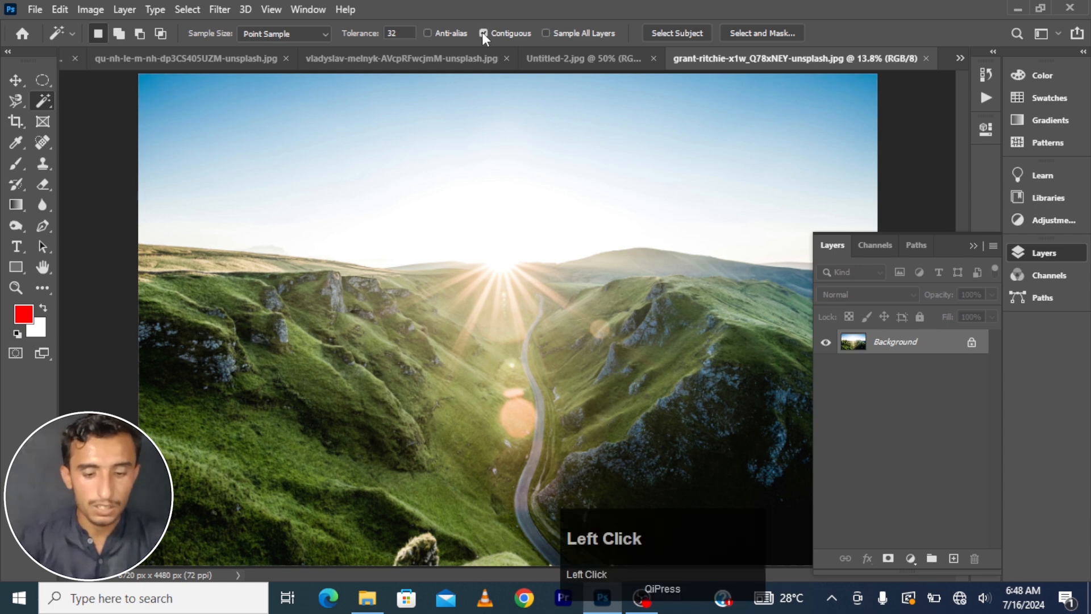
{"action": "left_click", "coordinate": [627, 470]}
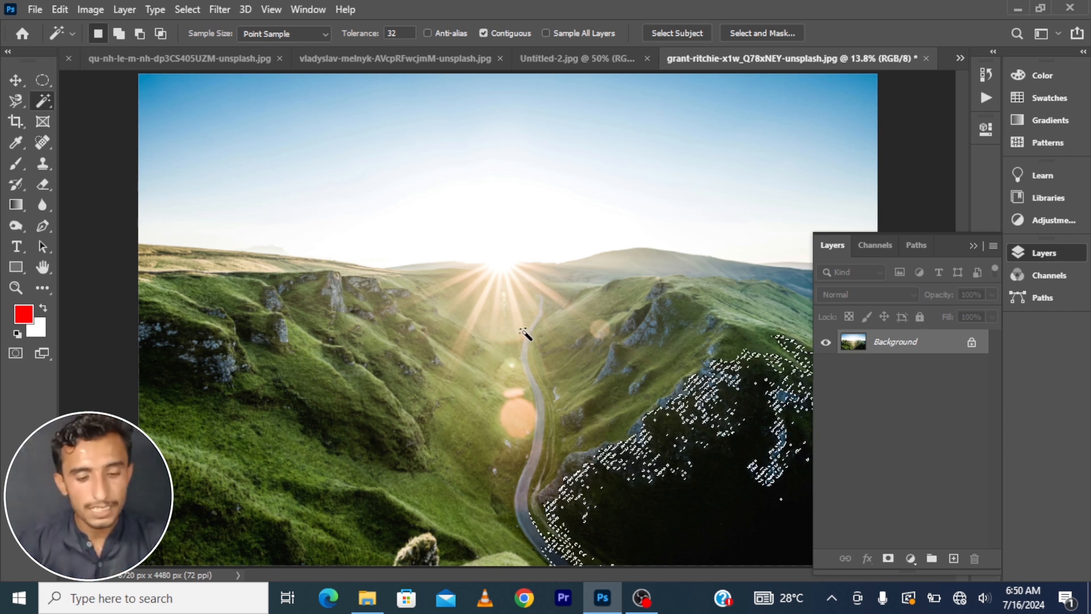
Step: Disable Contiguous and select the grey rock tones across the whole valley photo with the Magic Wand
{"action": "left_click", "coordinate": [484, 33]}
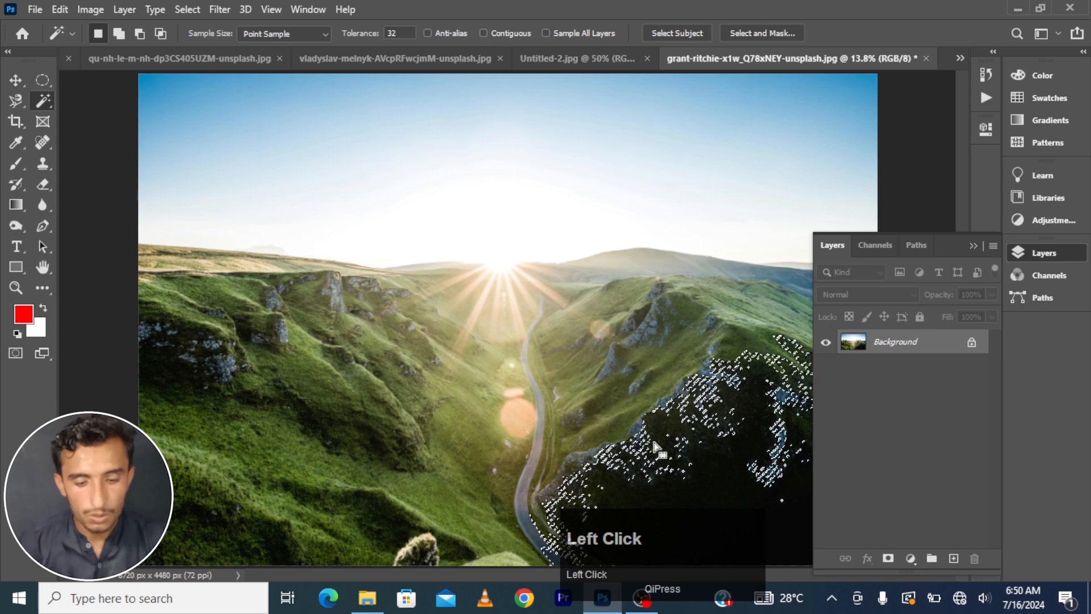
{"action": "left_click", "coordinate": [614, 370]}
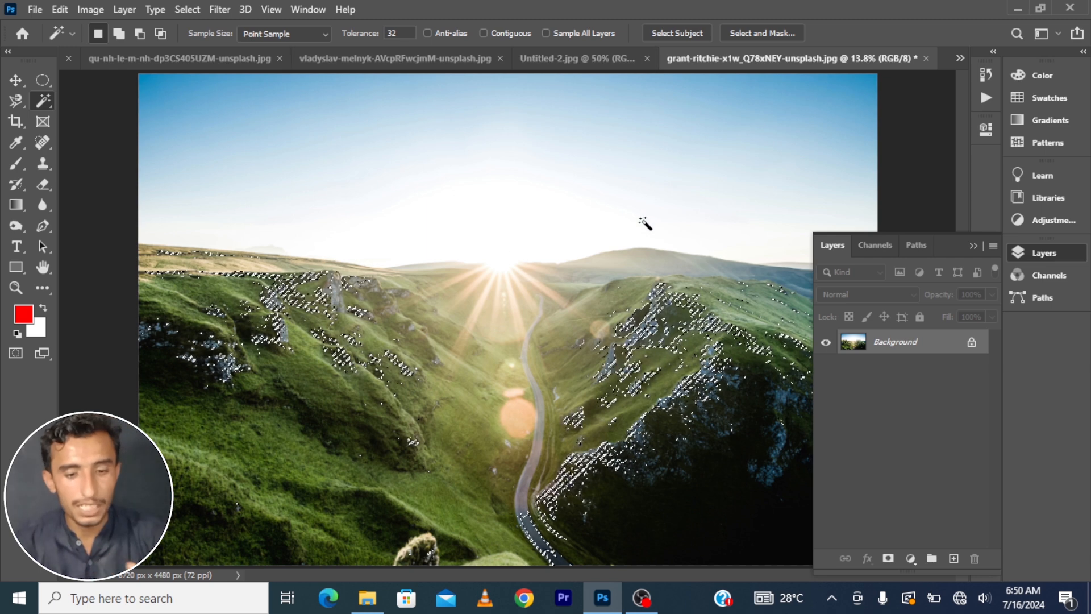
{"action": "left_click", "coordinate": [556, 95]}
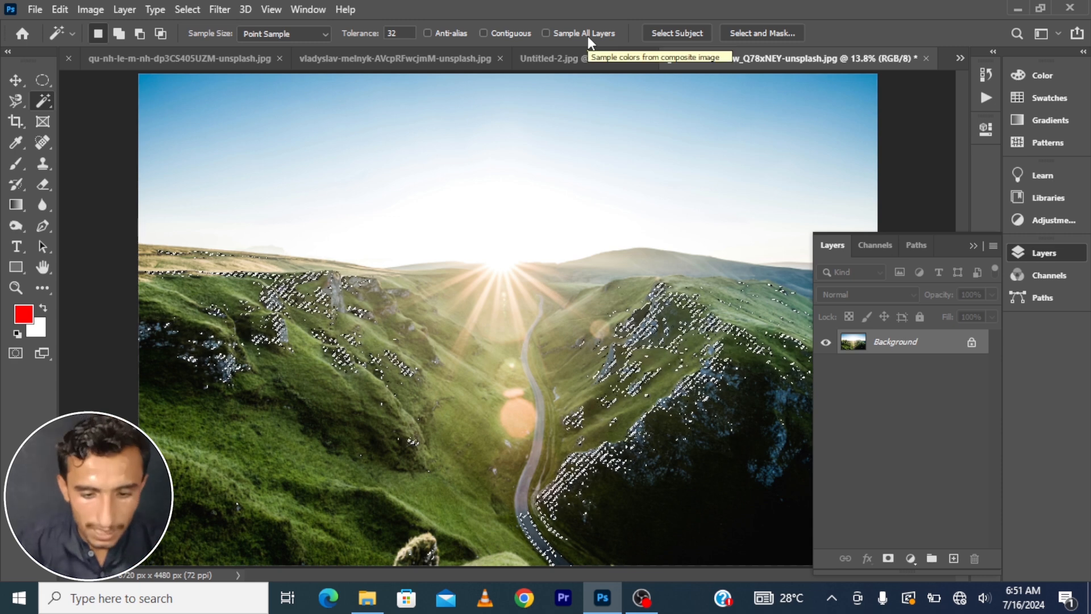
Step: Switch to the qu-nh-le photo of the girl sitting on the grass with a blue book
{"action": "left_click", "coordinate": [661, 38]}
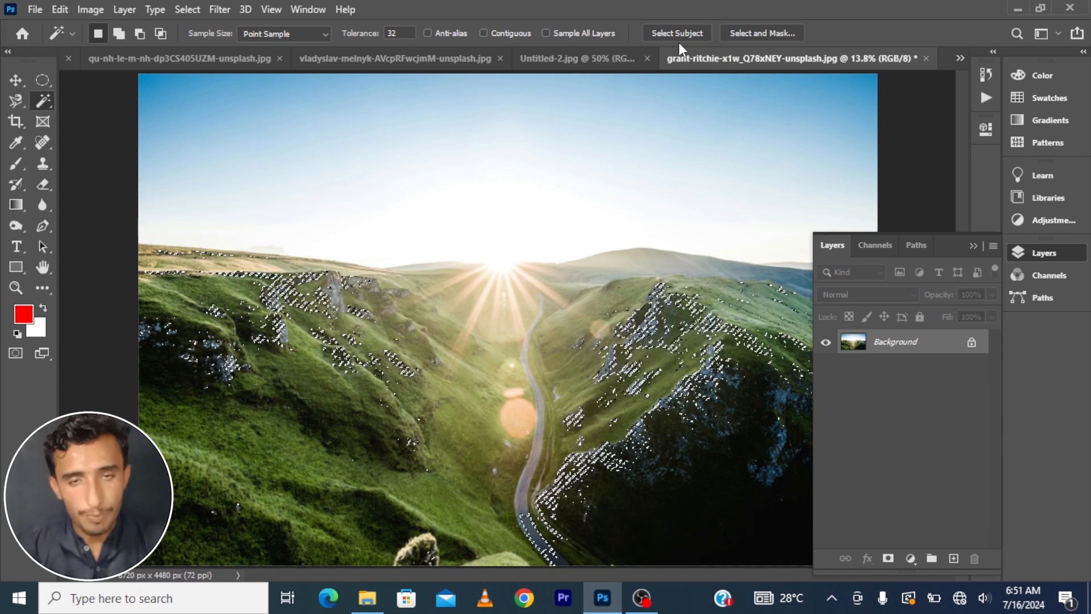
{"action": "left_click", "coordinate": [189, 63]}
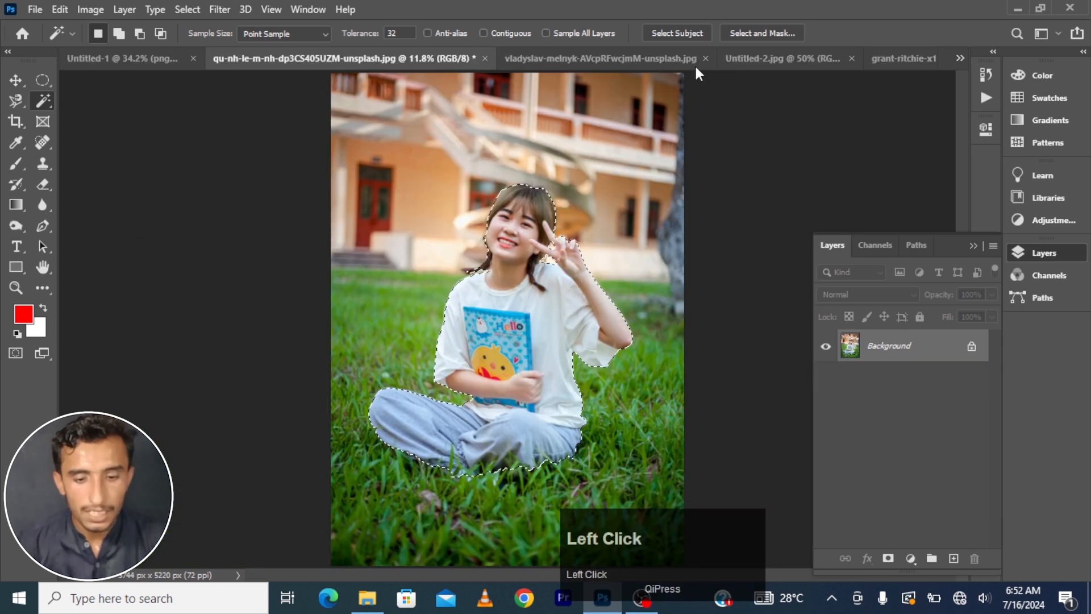